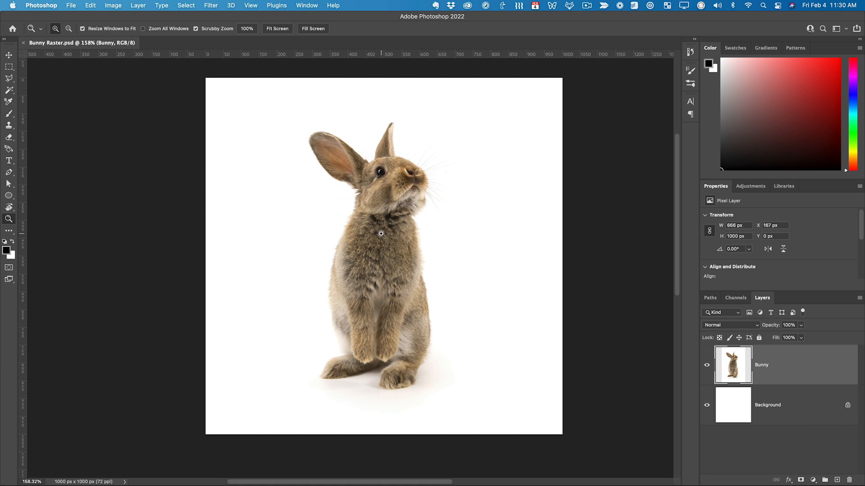
- Examine the pixels in the raster bunny's chest fur at high magnification and at full view
left_click_drag(375, 263, 415, 274)
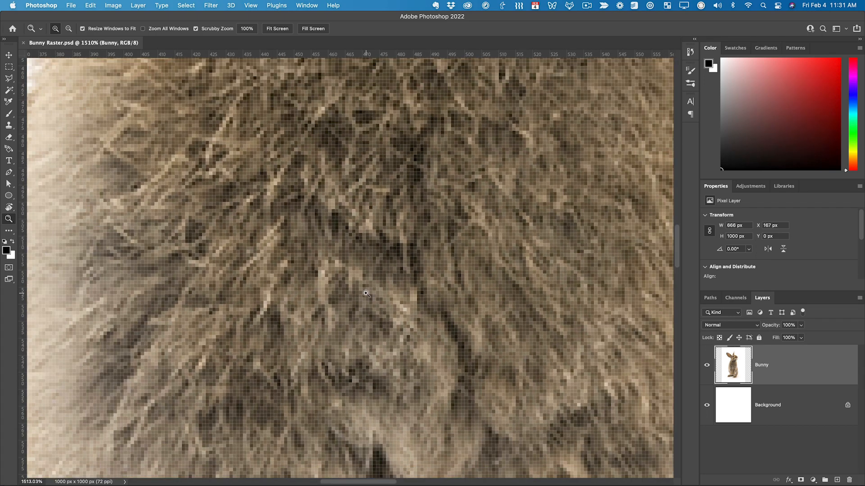
left_click_drag(368, 292, 379, 287)
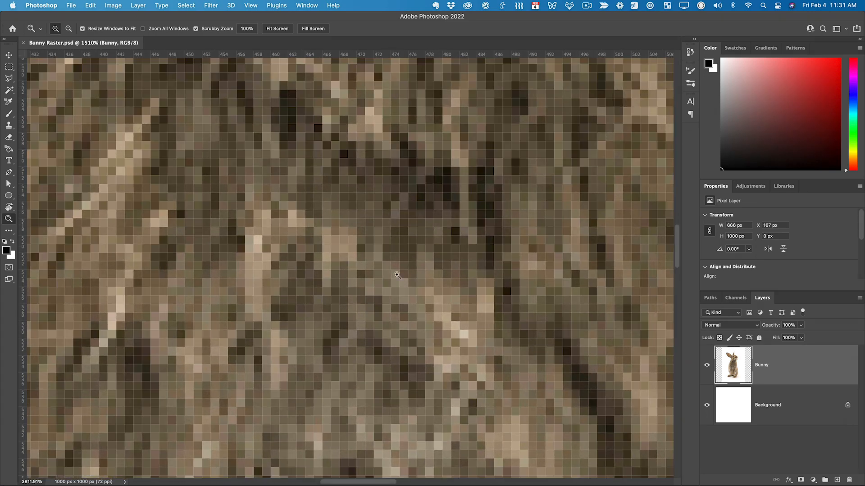
left_click_drag(471, 193, 385, 276)
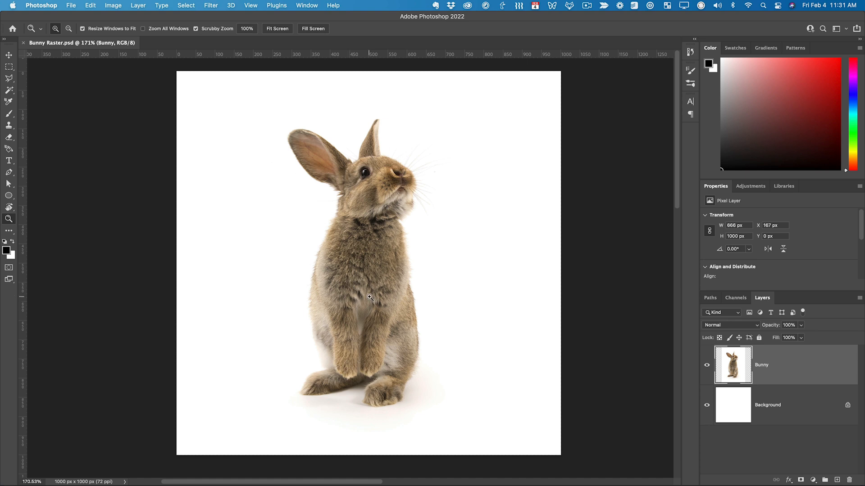
left_click_drag(359, 285, 418, 264)
left_click_drag(503, 208, 346, 308)
left_click_drag(390, 284, 377, 284)
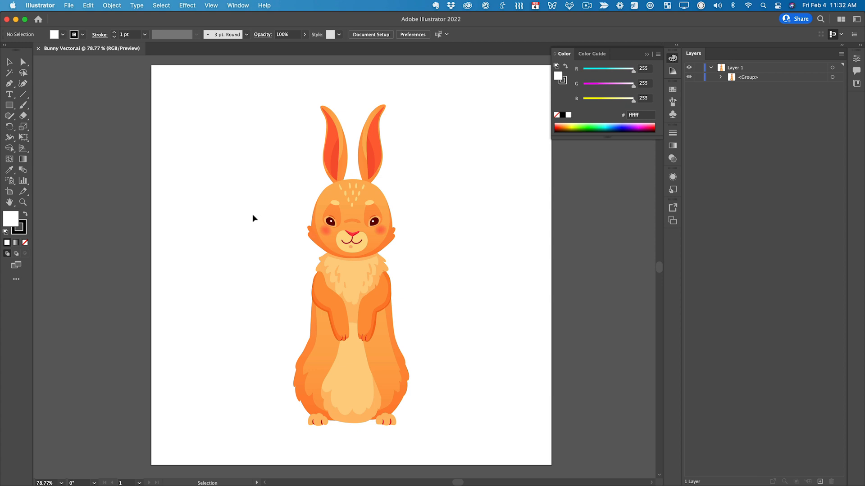
- Examine the vector bunny's curved shape edges at extreme magnification, ending with the whole figure in view
key("z")
left_click_drag(343, 274, 396, 171)
left_click(359, 158)
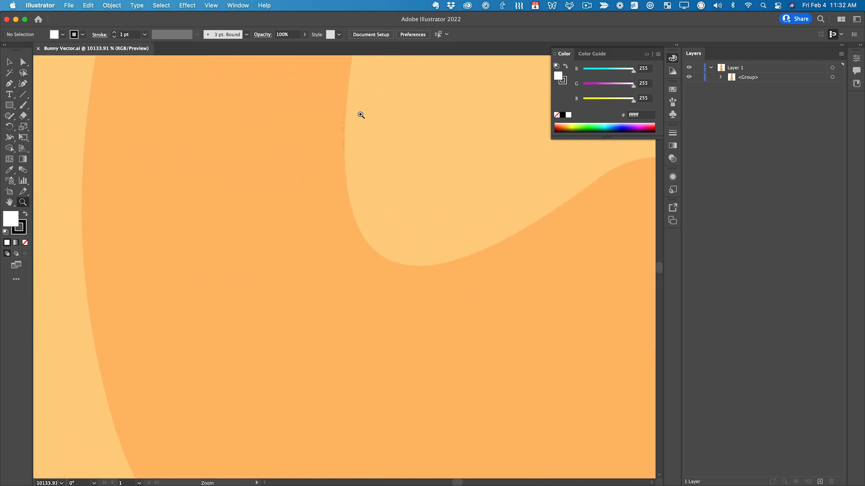
left_click_drag(546, 270, 414, 325)
left_click_drag(383, 285, 210, 310)
left_click_drag(210, 309, 131, 347)
left_click_drag(491, 243, 353, 306)
key("v")
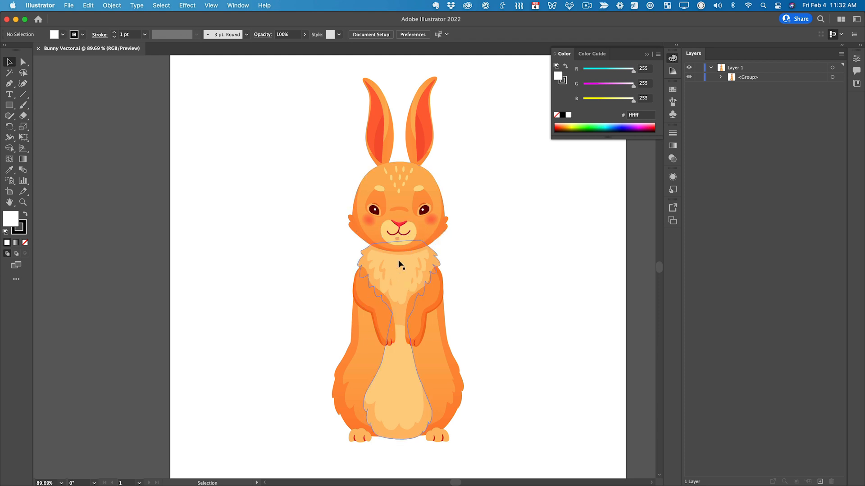
- Examine the vector bunny's face and head details at several magnifications
key("z")
left_click_drag(375, 223, 523, 183)
left_click_drag(423, 197, 328, 344)
left_click_drag(341, 265, 489, 193)
left_click_drag(429, 199, 255, 293)
left_click_drag(443, 342, 376, 391)
left_click_drag(362, 256, 447, 222)
- Select the bunny group, inspect the anchor points and paths of the forehead markings up close, and deselect it
key("v")
left_click(371, 254)
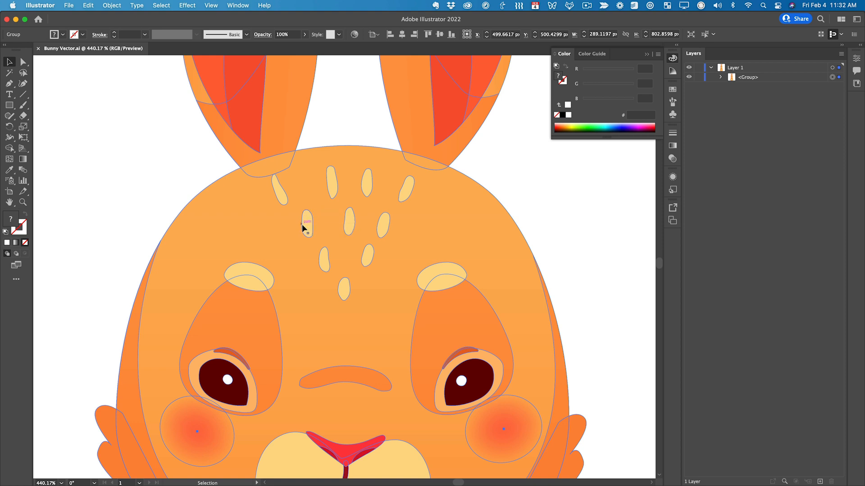
key("z")
left_click_drag(300, 231, 521, 77)
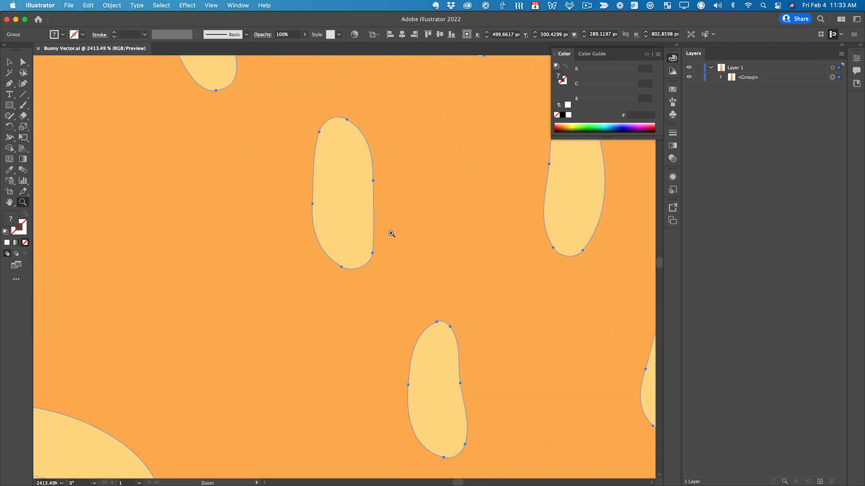
left_click_drag(505, 234, 231, 411)
left_click_drag(553, 337, 439, 397)
left_click_drag(484, 373, 324, 251)
left_click_drag(400, 254, 336, 283)
left_click_drag(450, 286, 418, 287)
key("v")
left_click(466, 284)
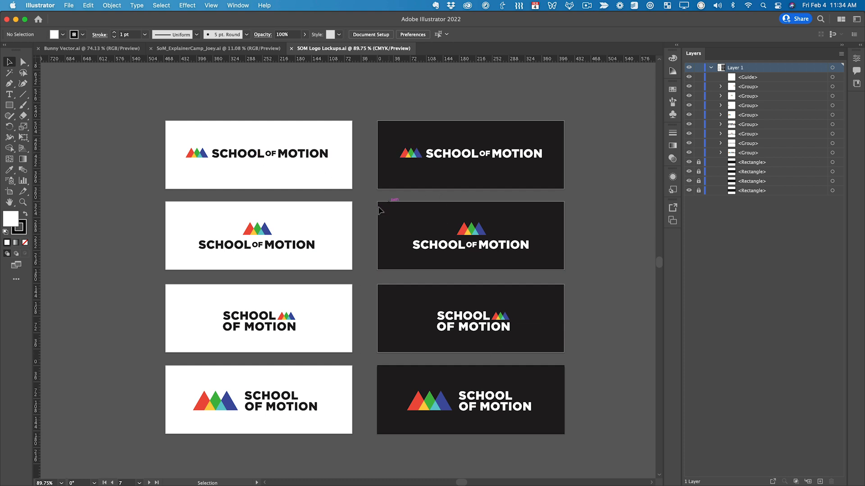
- Inspect the School of Motion logo lockups up close and as a full set of artboards
key("z")
left_click_drag(249, 229, 511, 82)
left_click_drag(318, 258, 87, 429)
left_click_drag(382, 340, 327, 368)
left_click_drag(399, 357, 339, 299)
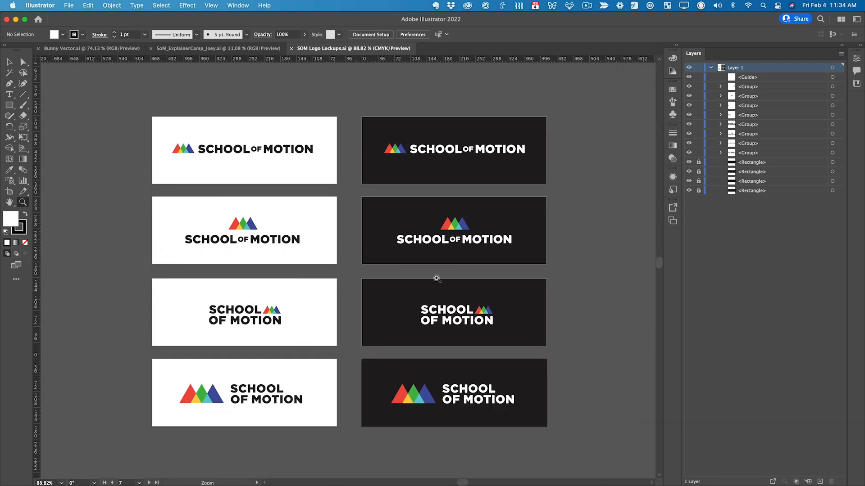
- Switch to the Bunny Vector.ai document and view the whole bunny illustration
key("ctrl+Tab")
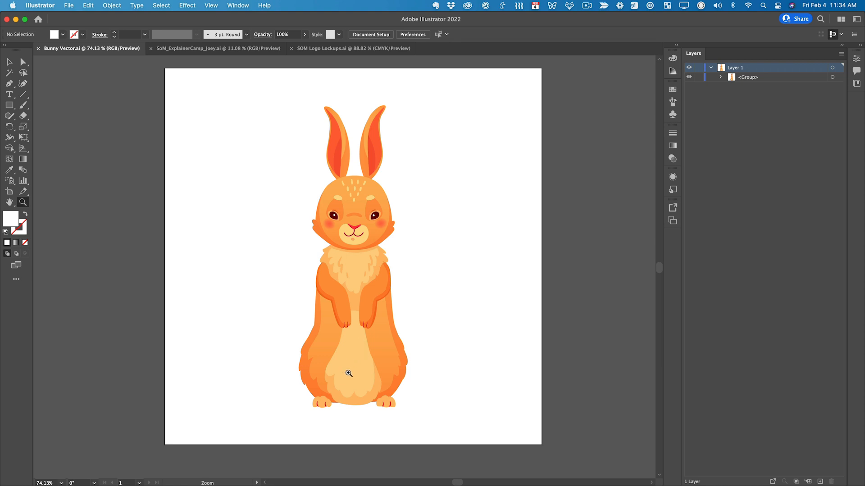
scroll(328, 362, "left", 3)
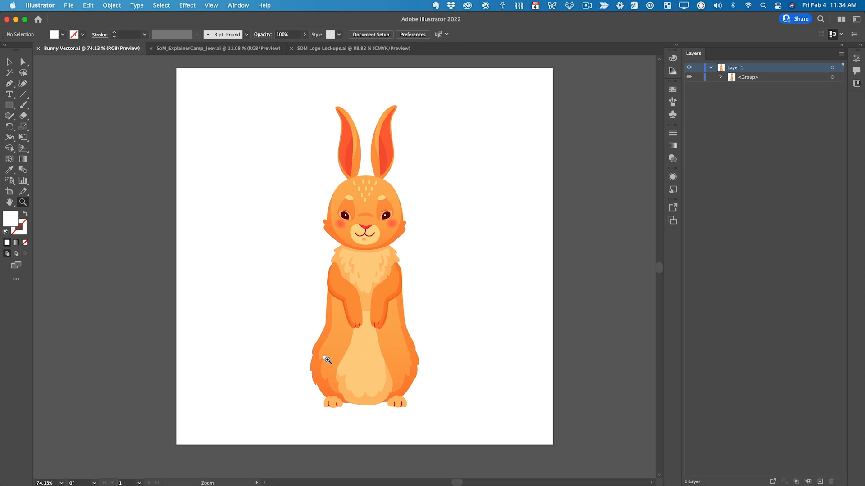
scroll(343, 361, "right", 2)
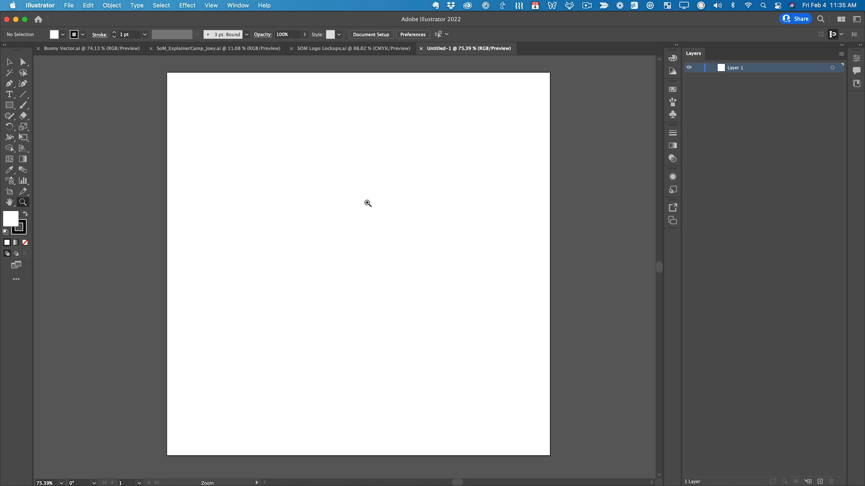
- Draw an unfilled, black-stroked 386 px circle and duplicate it into four overlapping circles: one central, one below, and one on each side
key("l")
key("slash")
left_click_drag(355, 197, 378, 341)
key("v")
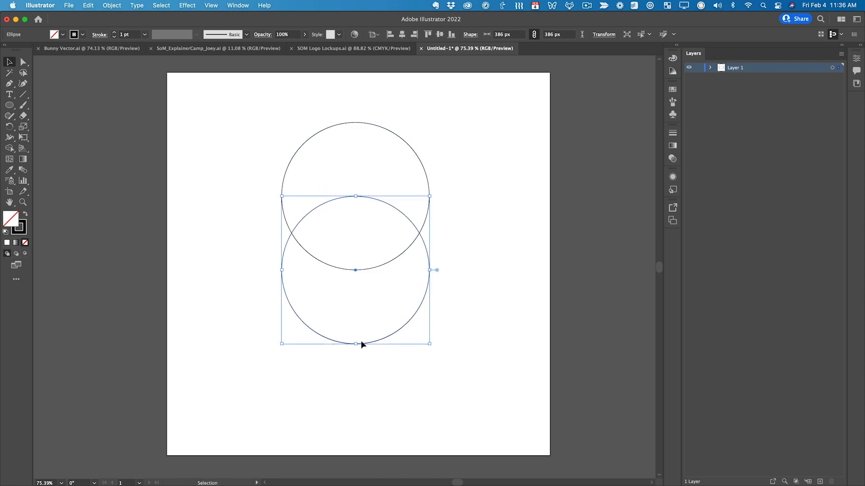
left_click_drag(363, 345, 289, 268)
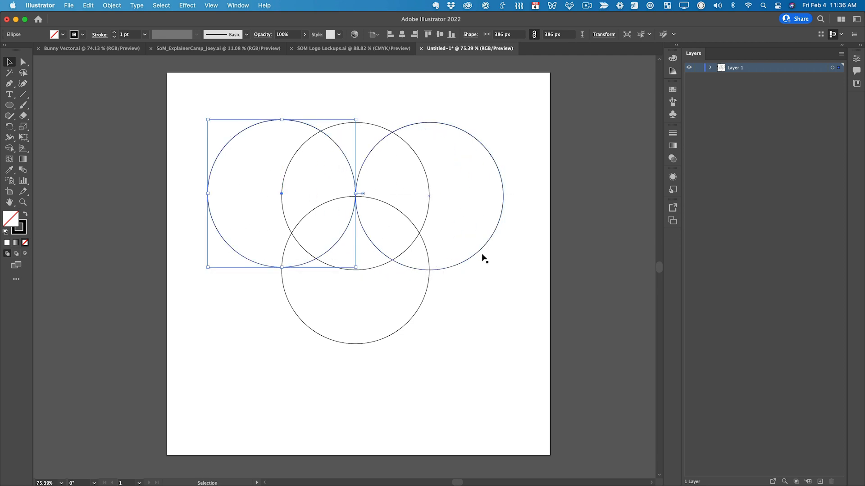
- With the Shape Builder tool, remove the two side circles' areas outside the lowest circle, keeping the central fan-shaped piece above it
left_click(498, 298)
left_click_drag(264, 90, 489, 266)
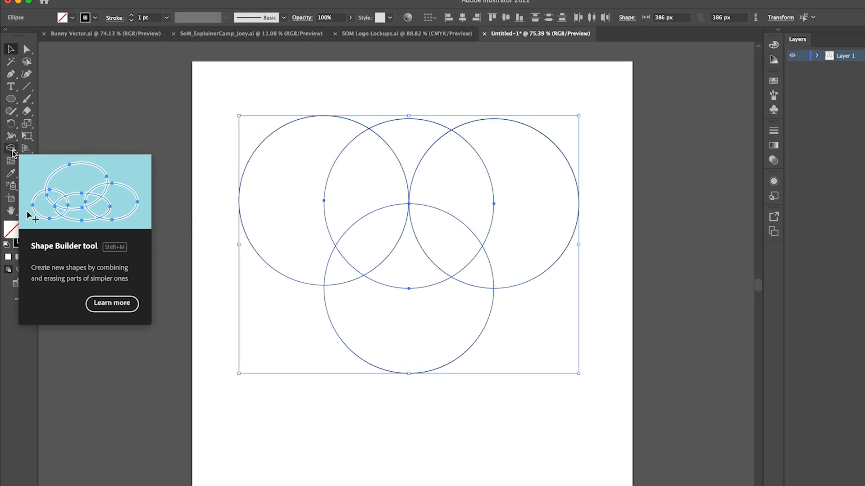
left_click(11, 149)
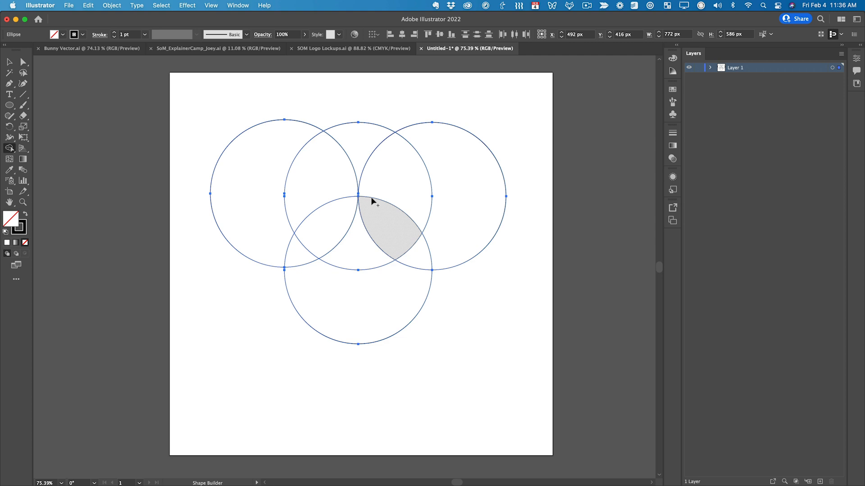
left_click(362, 140)
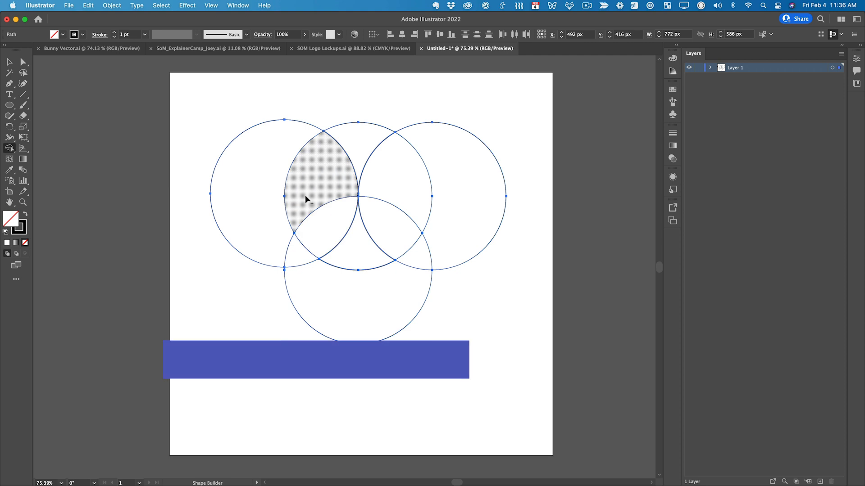
left_click(273, 238, "alt")
left_click(459, 185, "alt")
left_click(419, 193, "alt")
left_click(308, 192, "alt")
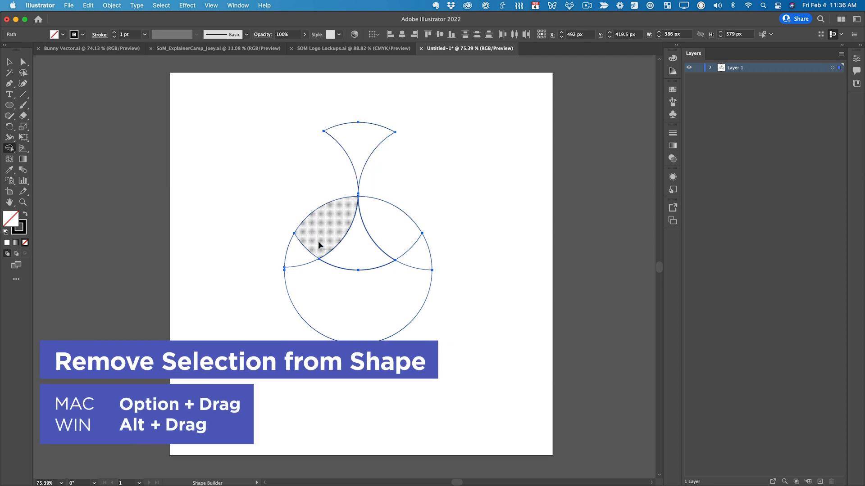
- Merge the upper regions of the lowest circle into one lens shape and remove the small slivers on both sides
mouse_move(327, 217)
left_mouse_down()
mouse_move(345, 240)
mouse_move(382, 215)
left_mouse_up()
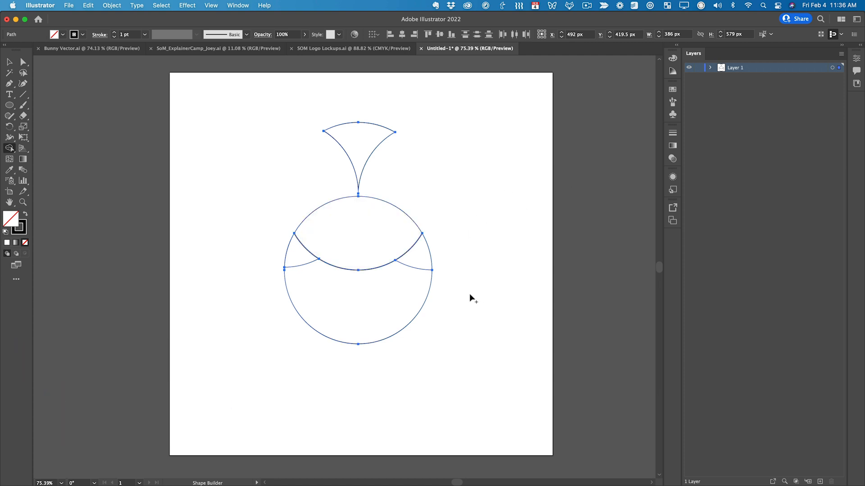
left_click(423, 252, "alt")
left_click(293, 255, "alt")
key("v")
left_click(467, 179)
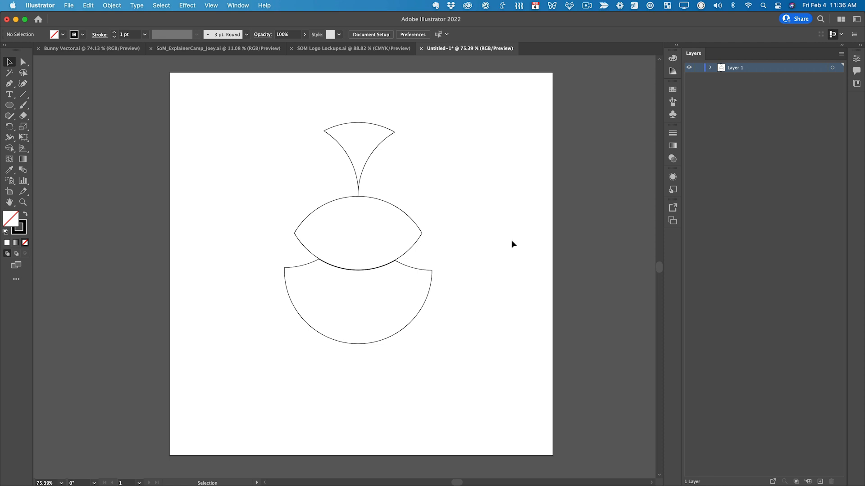
- Swap the fill and stroke of all three remaining shapes to give them a black fill without an outline
left_click_drag(275, 104, 468, 401)
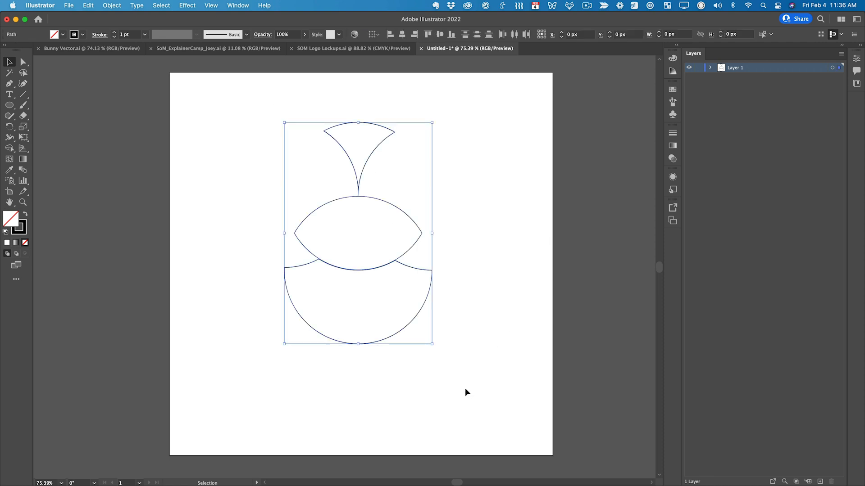
left_click(25, 214)
left_click(265, 155)
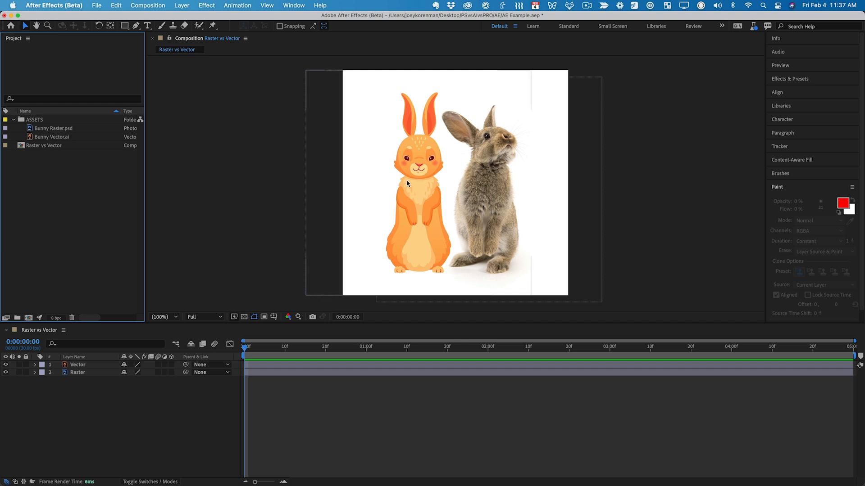
- Scale the Vector and Raster layers to 529%, and move the Vector layer left to expose more of the raster bunny
left_click_drag(129, 424, 66, 358)
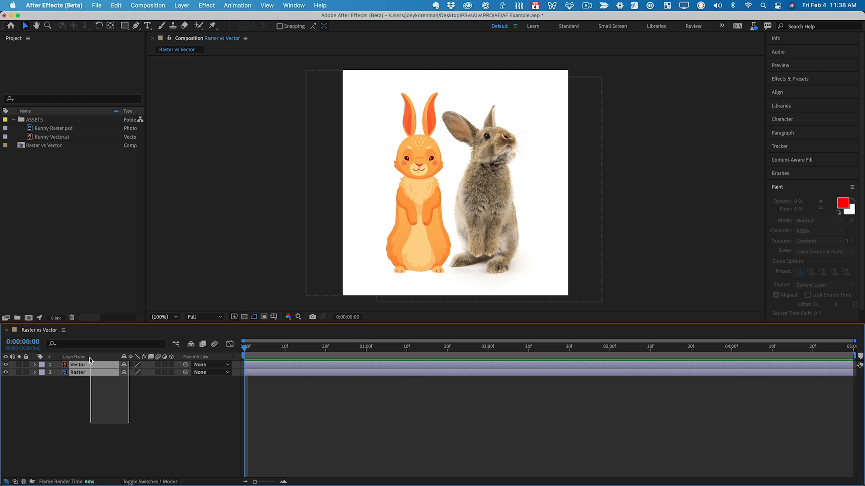
key("s")
left_click_drag(152, 395, 243, 395)
left_click_drag(229, 364, 318, 353)
key("super+shift+a")
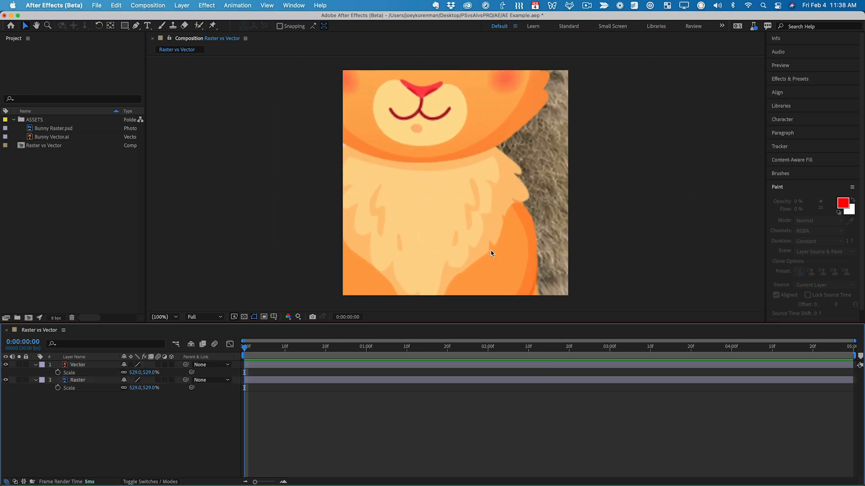
left_click_drag(448, 272, 369, 272)
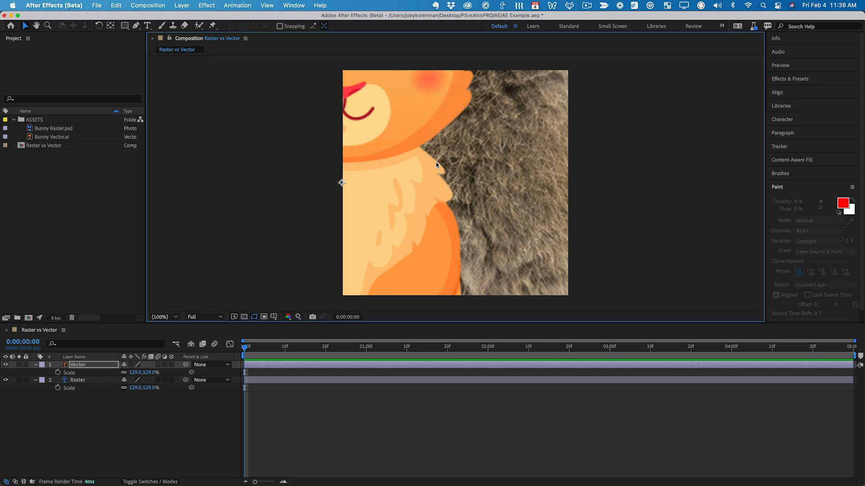
key("period")
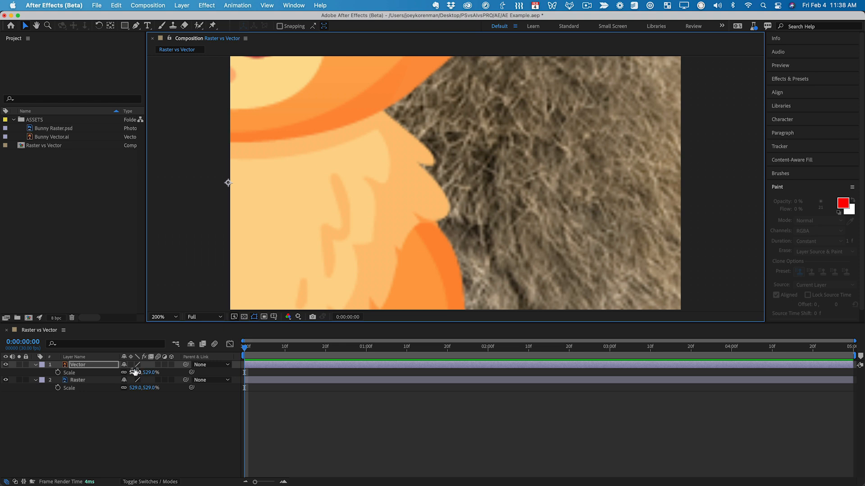
- Turn on continuous rasterization for the Vector layer, test it by rescaling the layer, and undo that scale change
left_click(79, 367)
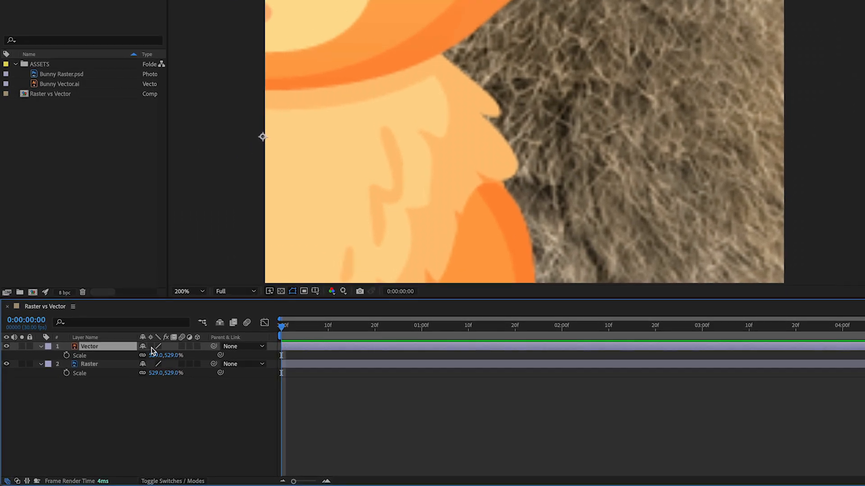
left_click(151, 347)
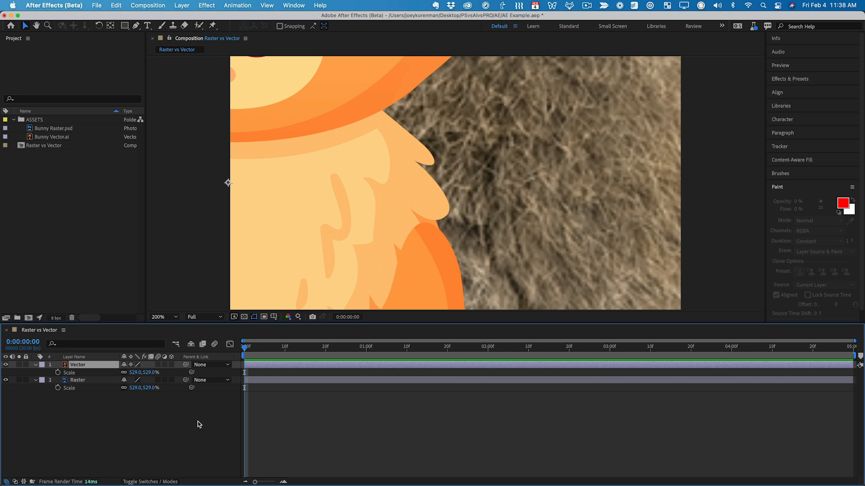
left_click_drag(145, 373, 176, 380)
key("super+z")
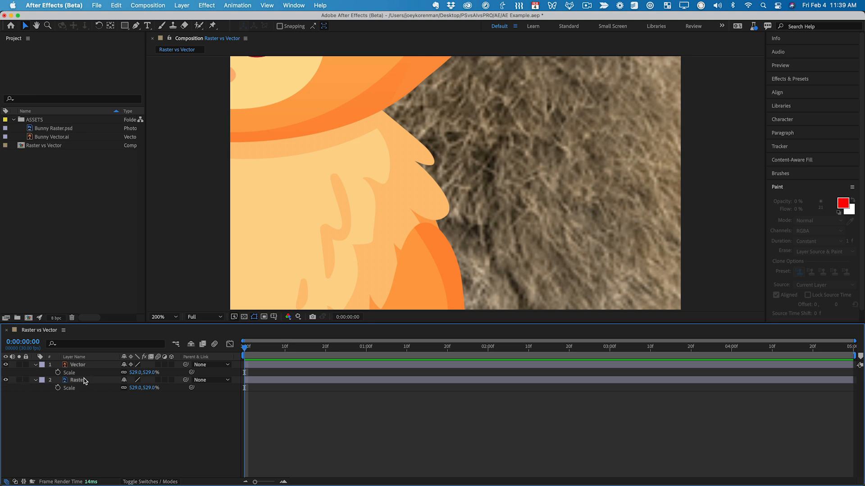
- Hide the Vector layer, scale the Raster layer down to 72%, and move the raster bunny to the left
left_click(5, 365)
left_click(90, 387)
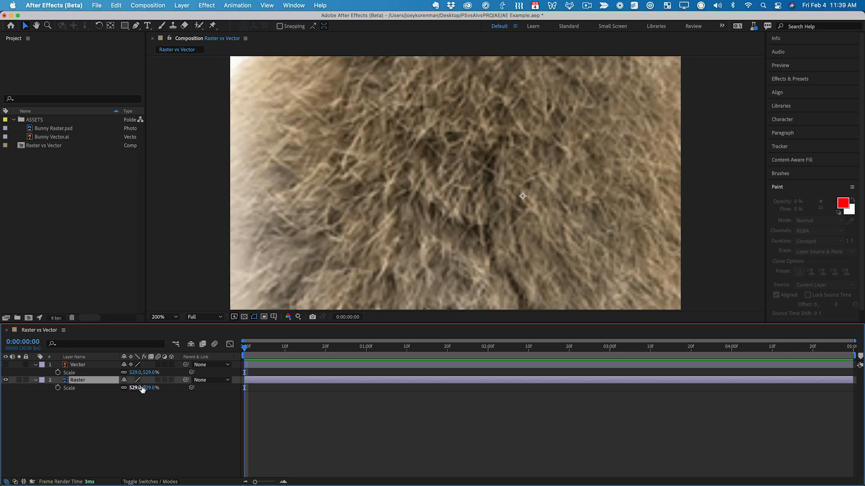
left_click_drag(2, 426, 6, 434)
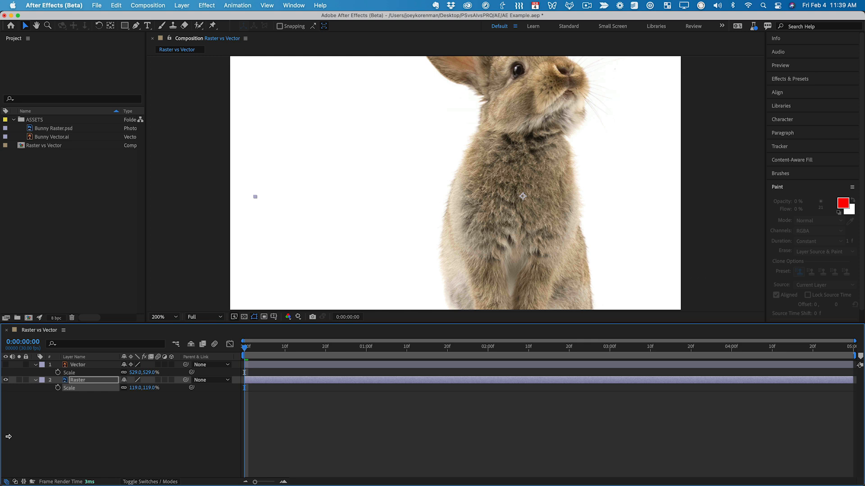
left_click_drag(153, 388, 130, 389)
left_click_drag(532, 244, 380, 232)
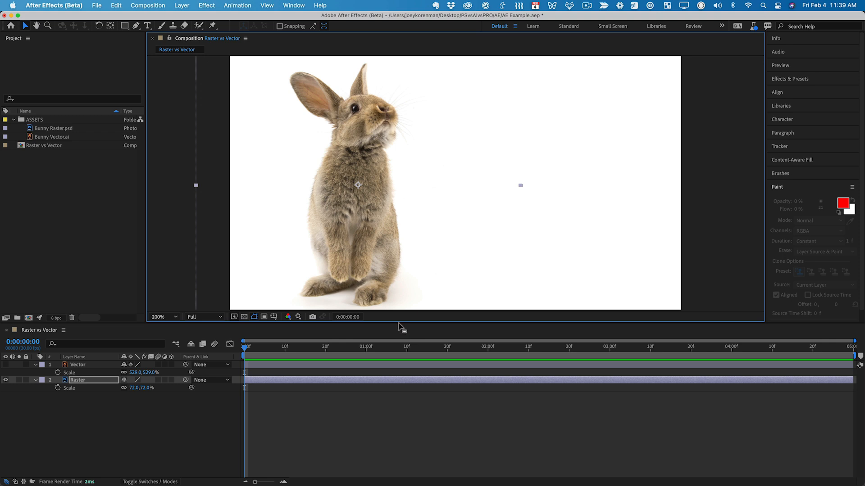
- Scale the Raster layer up to 301% and make the Vector layer visible again
left_click(143, 388)
left_click_drag(143, 388, 490, 390)
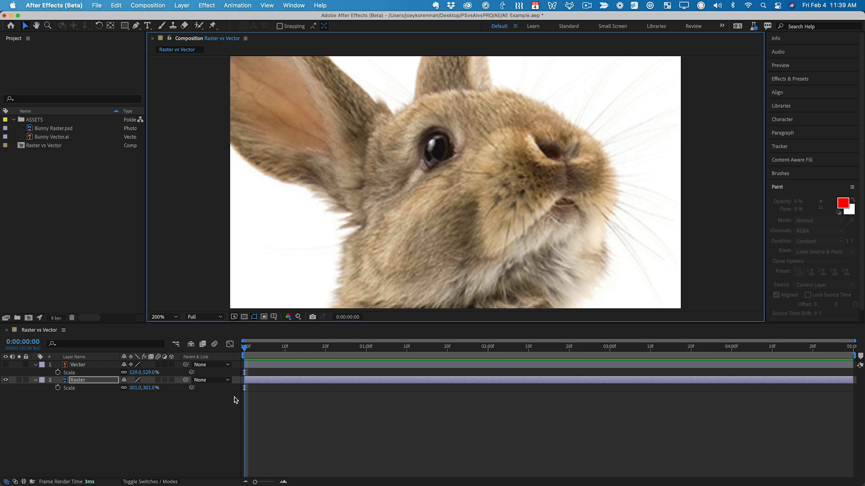
left_click(6, 365)
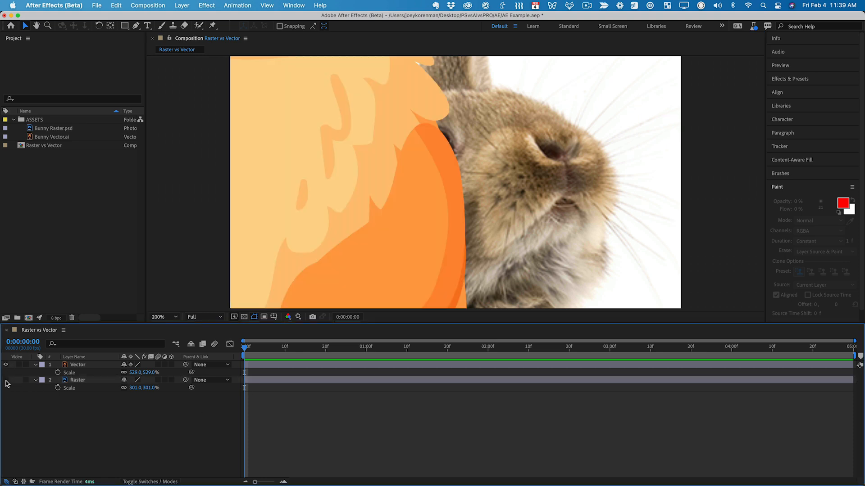
- Hide the Raster layer, scale the Vector layer down to 43%, and bring the whole vector bunny into the frame
left_click(6, 380)
left_click(77, 365)
mouse_move(132, 373)
left_mouse_down()
mouse_move(93, 374)
mouse_move(134, 373)
left_mouse_up()
left_click_drag(355, 263, 589, 415)
mouse_move(148, 374)
left_mouse_down()
mouse_move(124, 372)
mouse_move(145, 373)
left_mouse_up()
left_click_drag(473, 239, 461, 175)
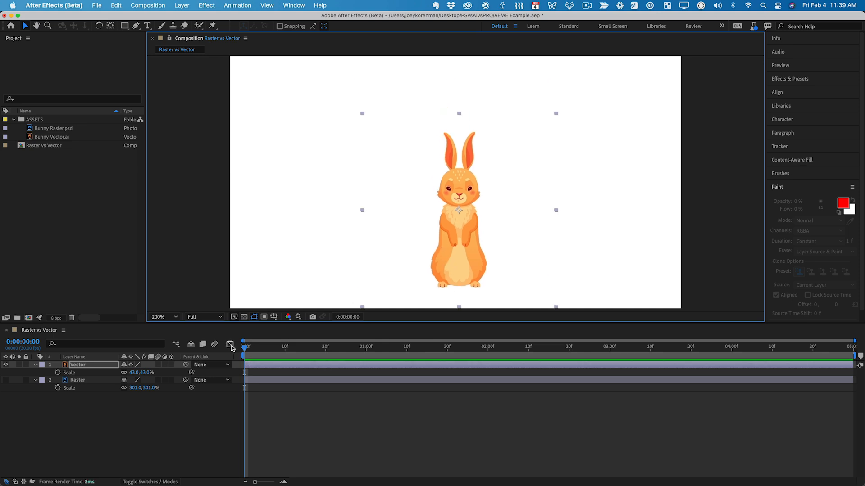
- Scale the Vector layer up to 633% and reposition it so the bunny's face fills the composition
left_click_drag(144, 373, 169, 370)
left_click_drag(407, 147, 410, 354)
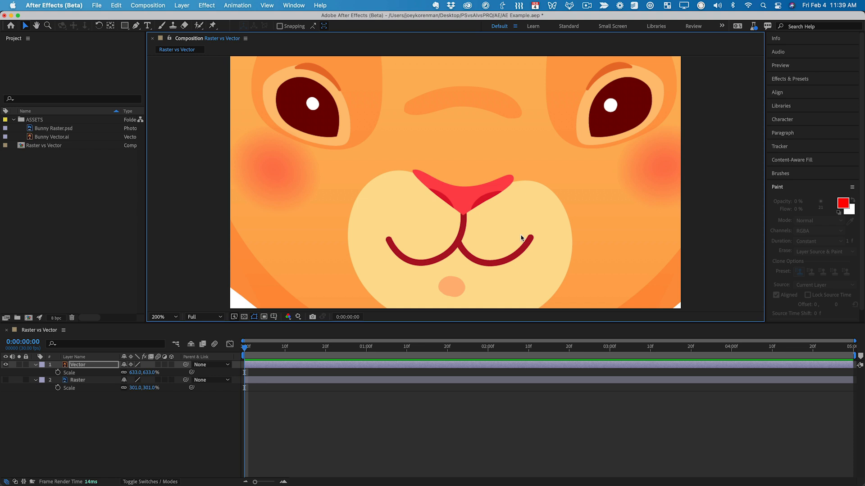
left_click_drag(524, 237, 524, 240)
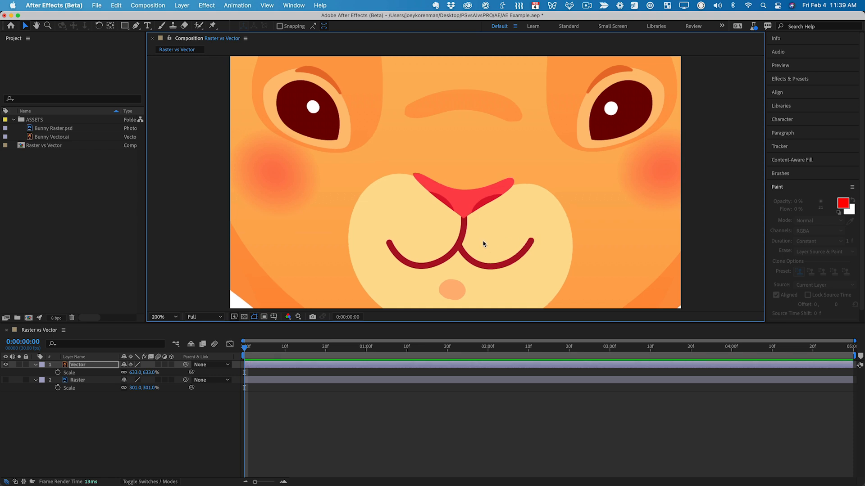
left_click_drag(553, 230, 548, 230)
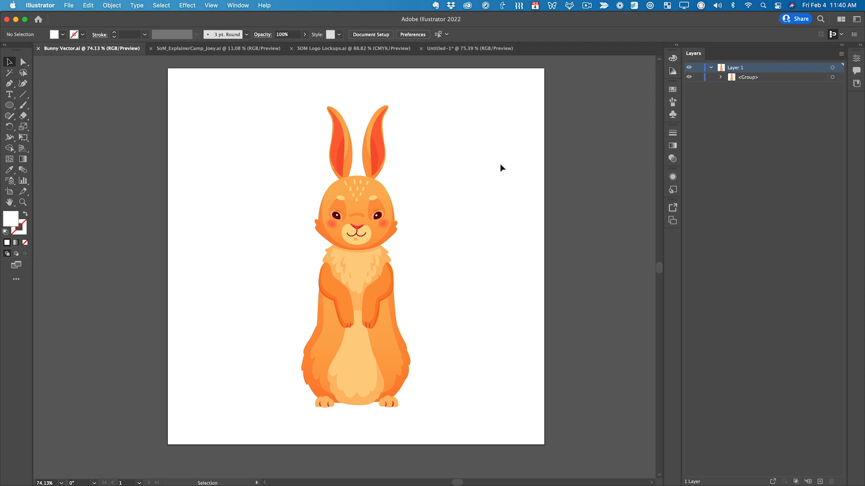
- In Illustrator, try duplicating the bunny group to the right of the original, and undo the duplicate
left_click_drag(249, 97, 462, 427)
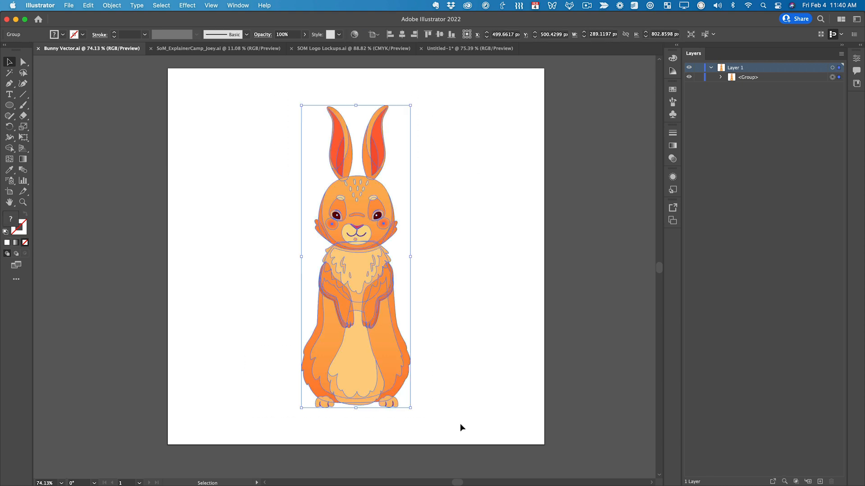
left_click(477, 391)
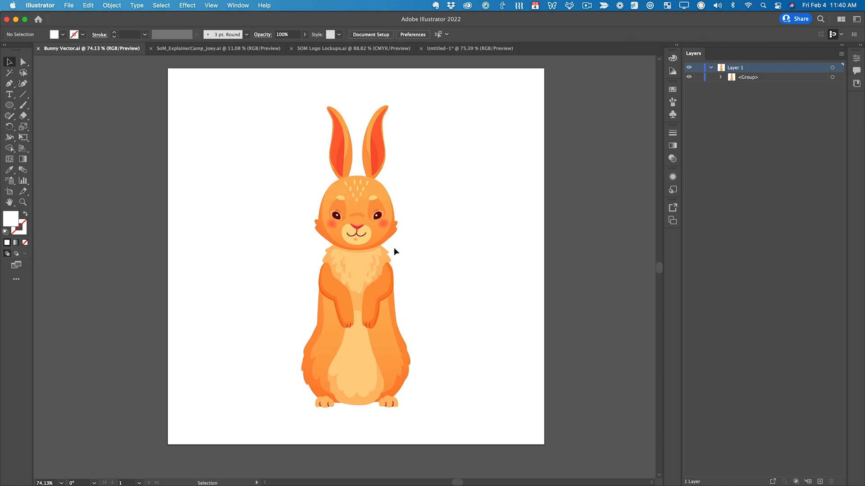
left_click_drag(355, 251, 475, 261)
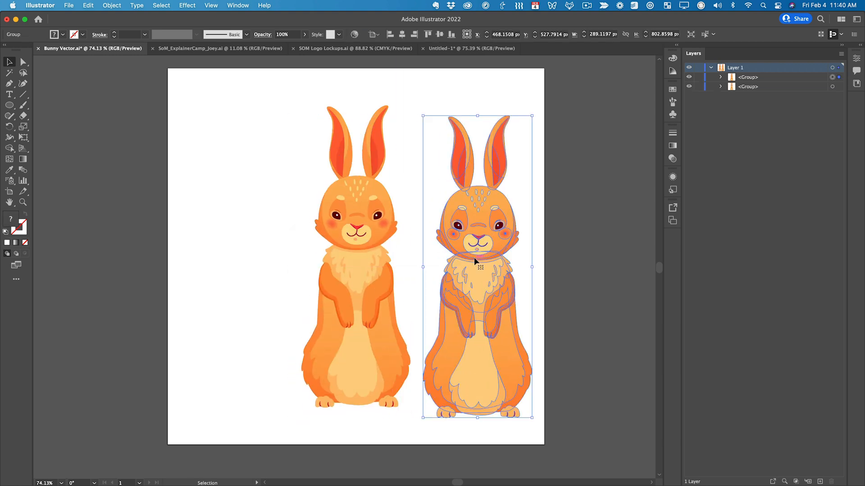
key("super+z")
left_click(458, 276)
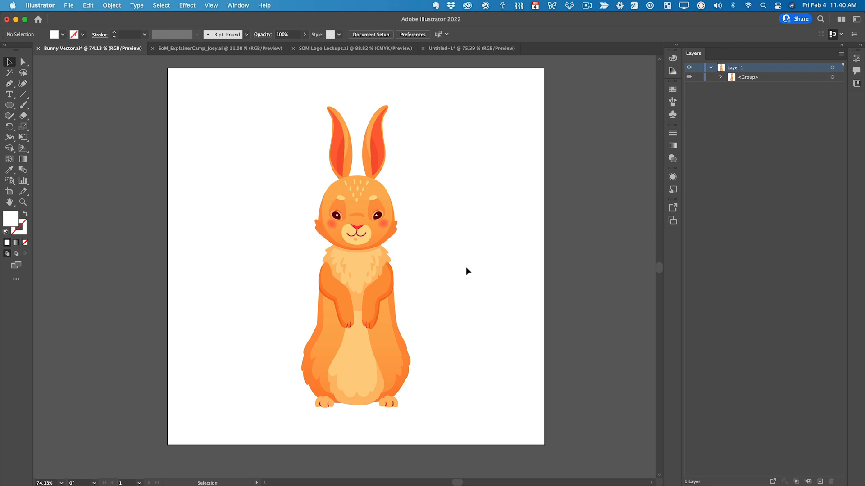
- Switch to Photoshop, paste the vector bunny as a Smart Object into Bunny Raster.psd, and commit its placement
key("super+Tab")
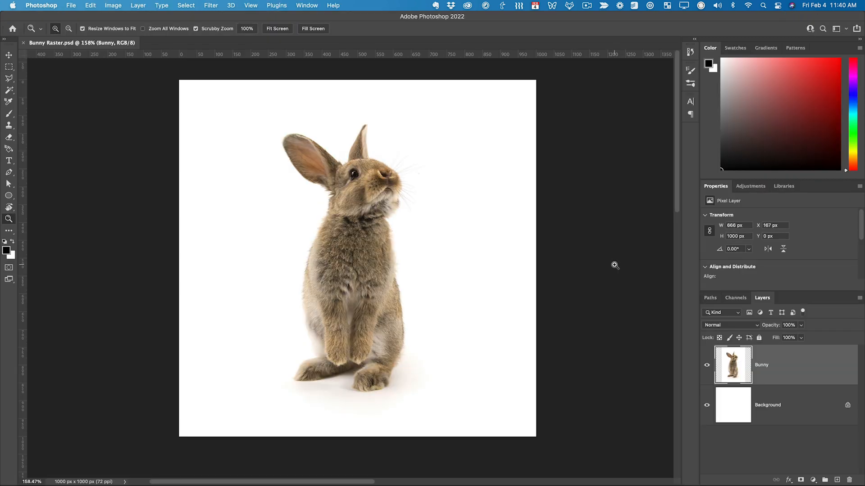
key("super+v")
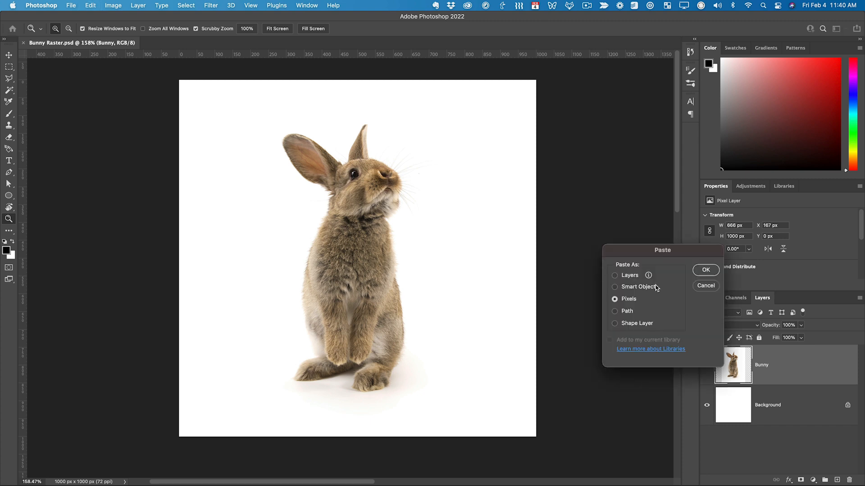
left_click_drag(671, 250, 506, 180)
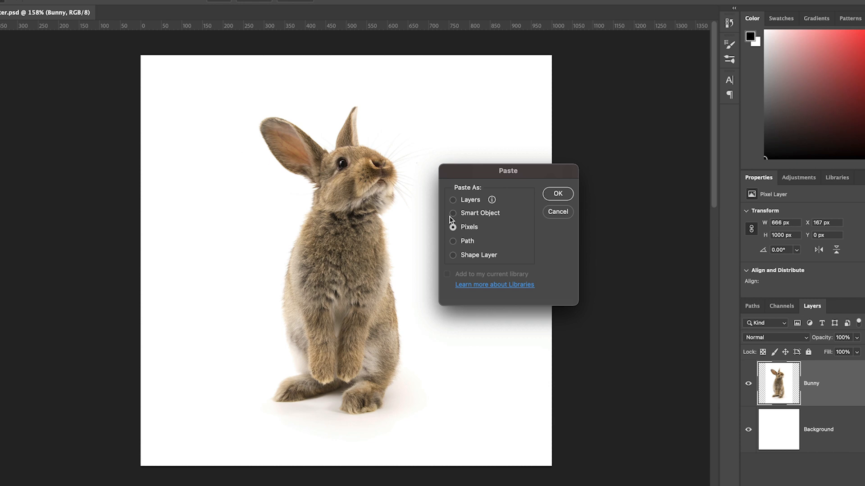
left_click(454, 214)
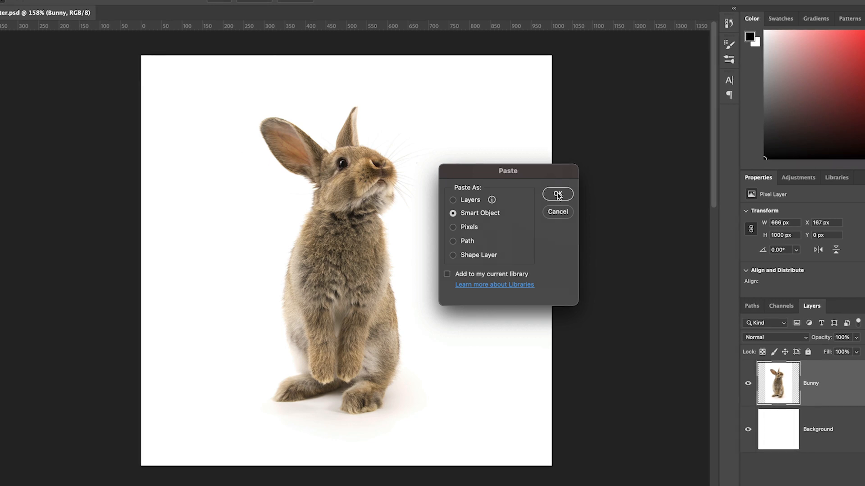
left_click(558, 194)
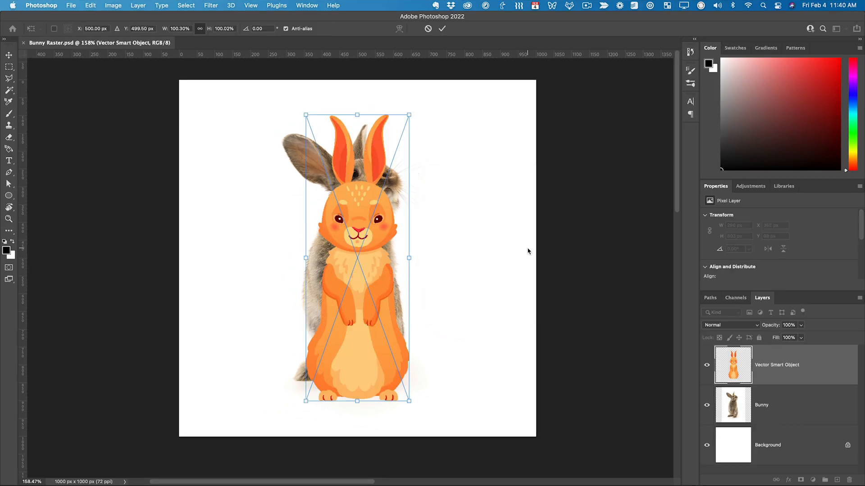
key("Return")
- Move the pasted vector bunny to the right of the photographed bunny and rename its layer Bunny
key("z")
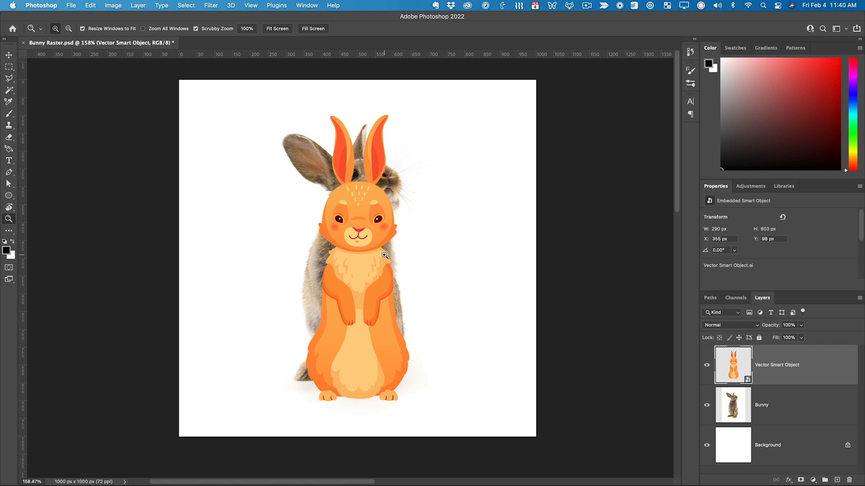
key("v")
left_click_drag(363, 267, 439, 266)
left_click_drag(441, 300, 451, 294)
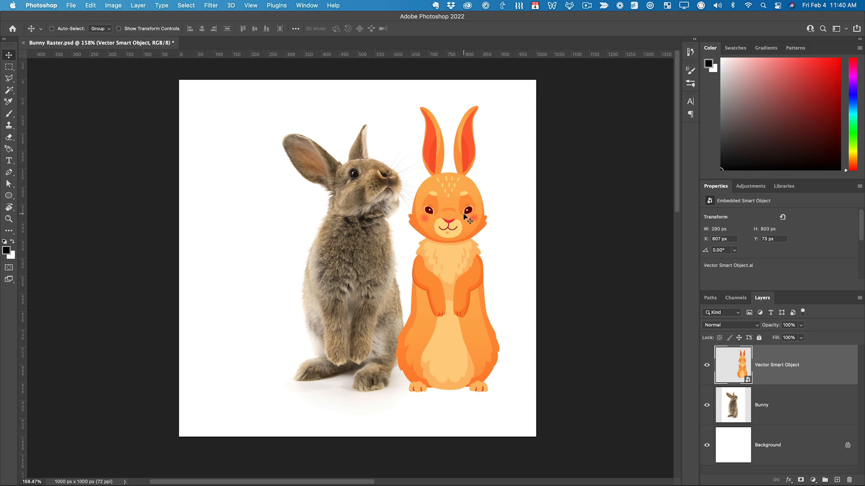
double_click(768, 366)
type("Bunny")
key("Return")
- Scale the vector bunny to about 217% and reposition it so its face shows beside the photographed bunny
key("ctrl+t")
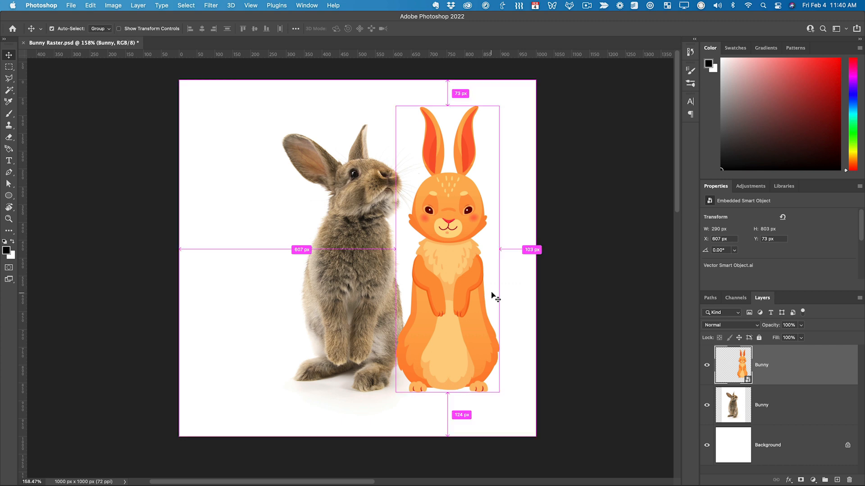
left_click_drag(395, 106, 335, 2)
scroll(455, 265, "right", 2)
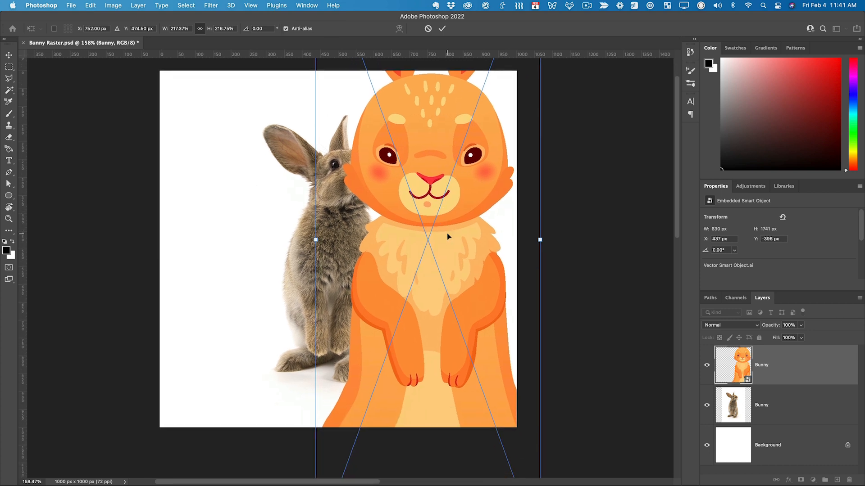
key("Return")
left_click_drag(449, 236, 367, 259)
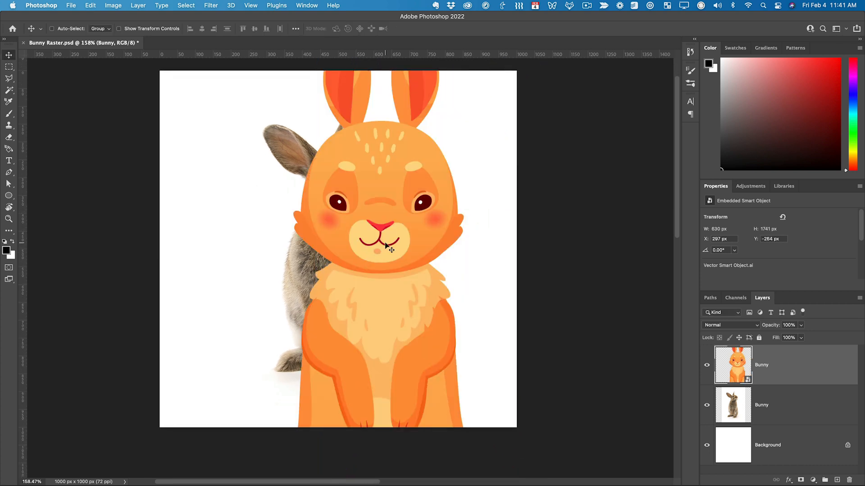
left_click_drag(401, 226, 376, 257)
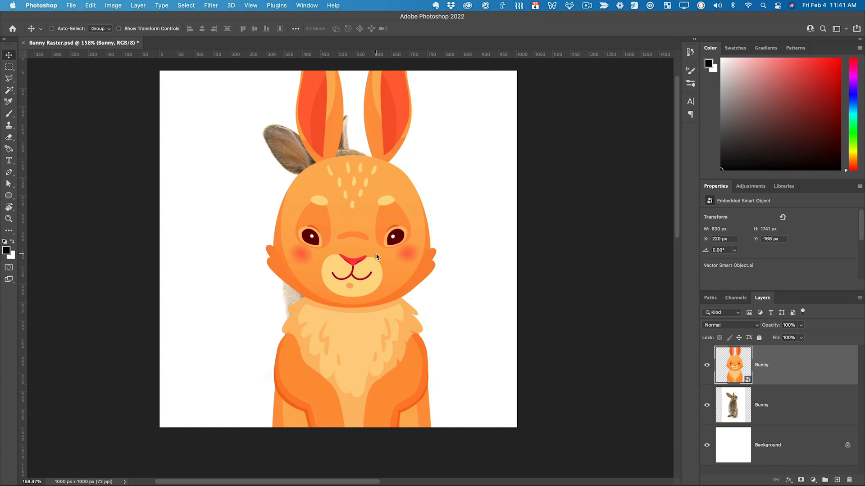
left_click_drag(376, 256, 454, 257)
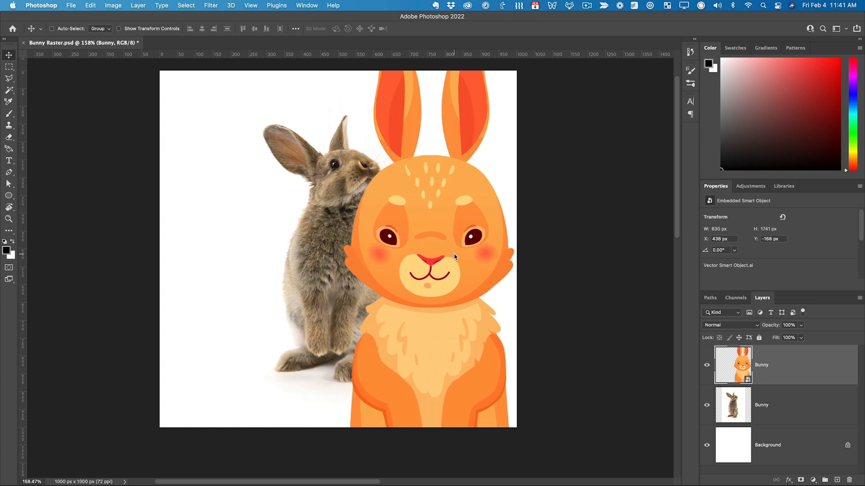
- Open the vector bunny's smart object contents in Illustrator, select the right ear, and expand Layer 1 and its group
double_click(742, 372)
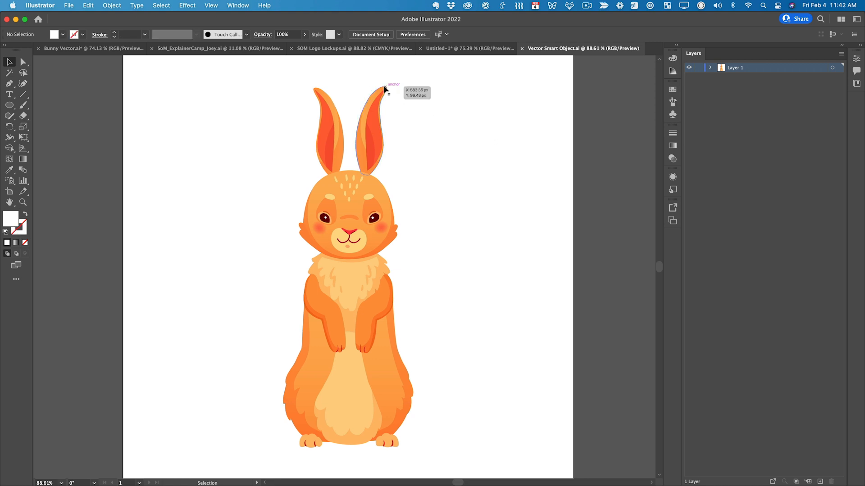
key("a")
left_click_drag(358, 75, 411, 168)
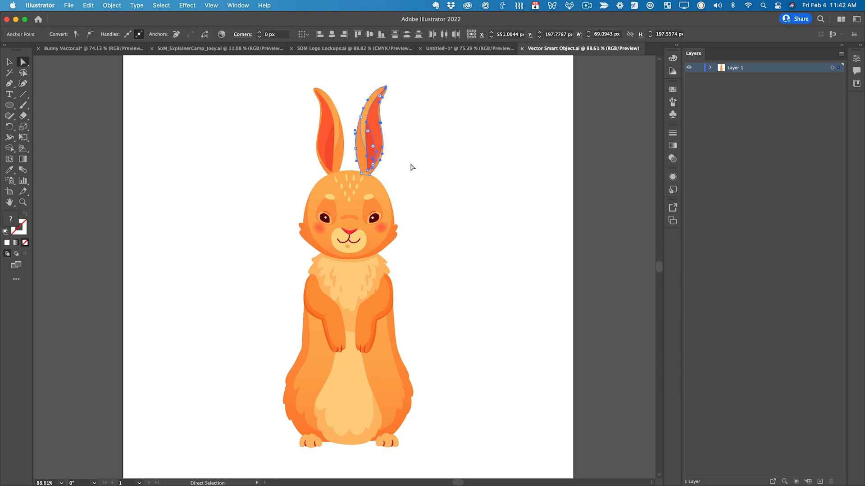
left_click(711, 67)
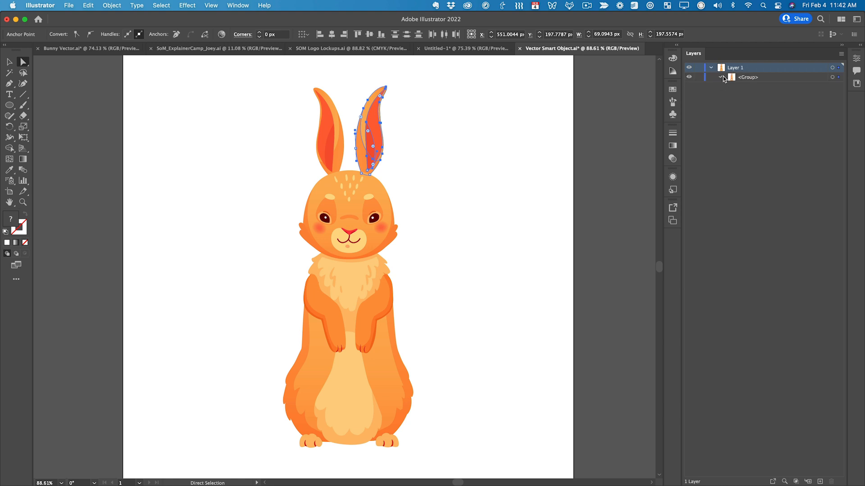
left_click(721, 77)
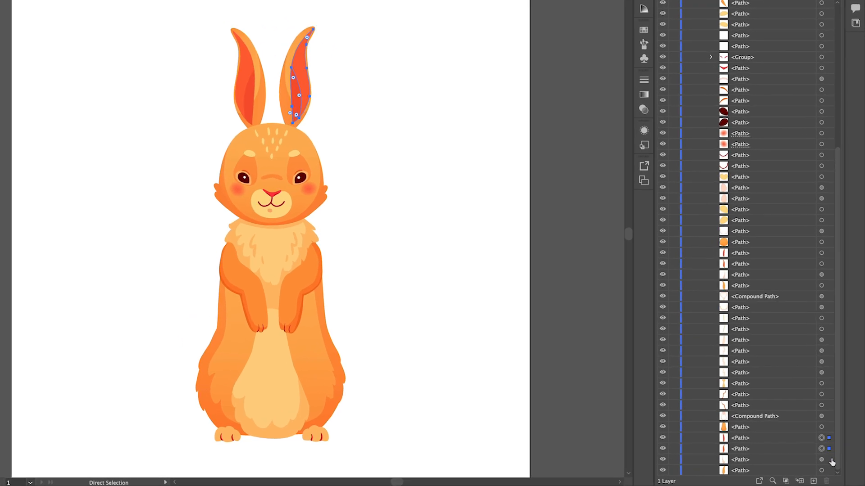
- Delete the bunny's right ear paths and undo the deletion
key("v")
key("Delete")
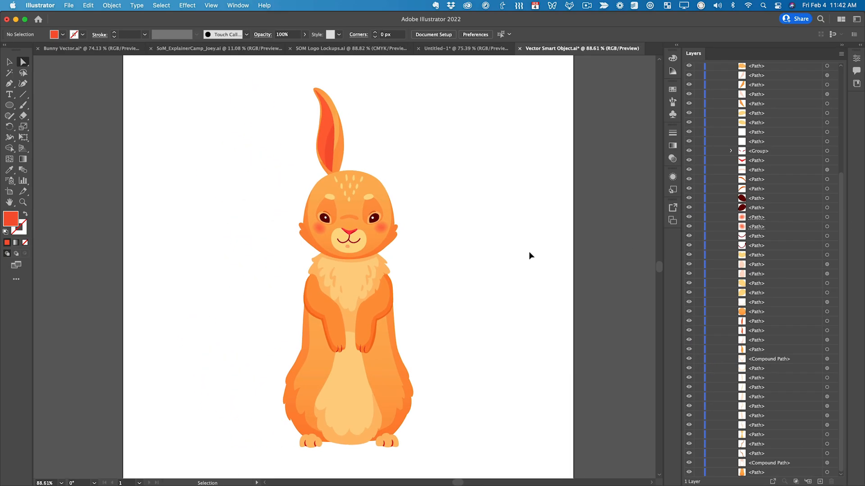
key("super+z")
key("v")
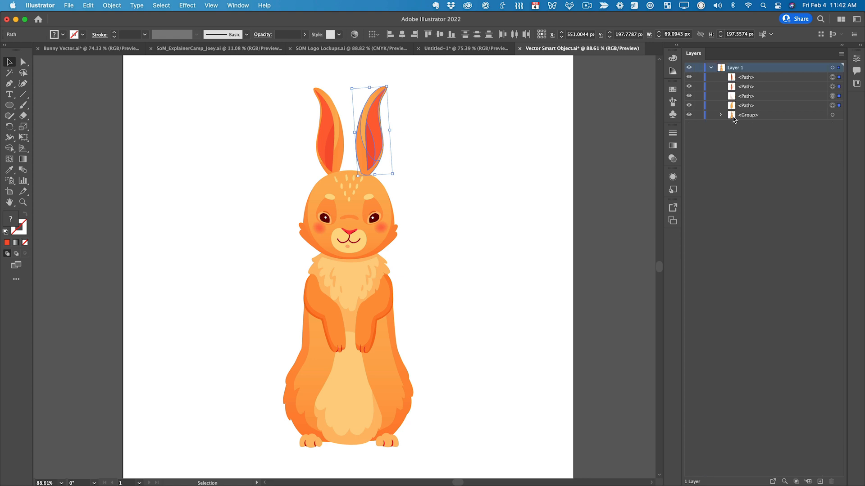
- Move the right ear's paths out of the group, rotate the ear outward beside the head, and save the smart object
left_click_drag(733, 116, 734, 72)
left_click_drag(390, 82, 407, 64)
left_click_drag(372, 136, 409, 168)
left_click(536, 197)
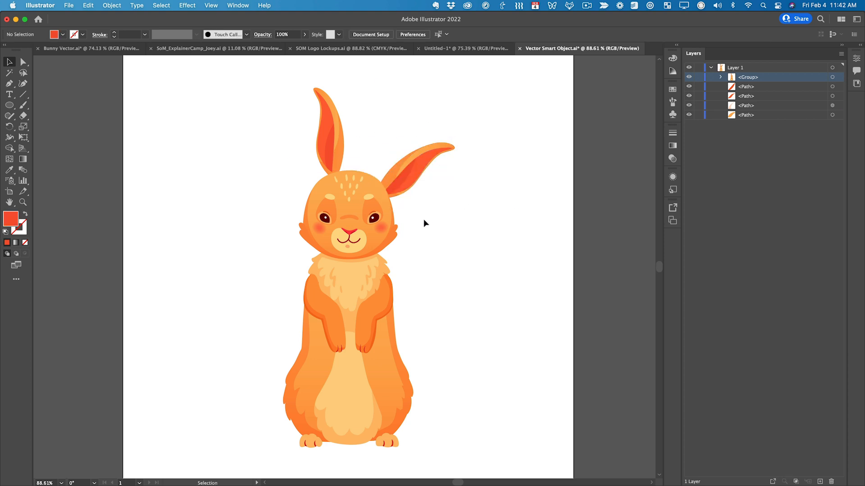
key("a")
key("super+s")
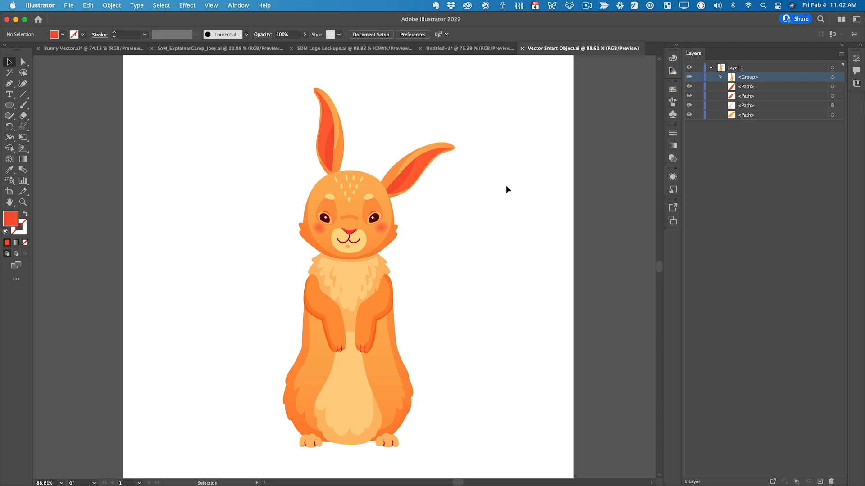
- Switch back to Photoshop, move the updated vector bunny left over the photographed one, and hide the photographed Bunny layer
key("super+Tab")
mouse_move(352, 237)
left_mouse_down()
mouse_move(335, 263)
mouse_move(355, 250)
left_mouse_up()
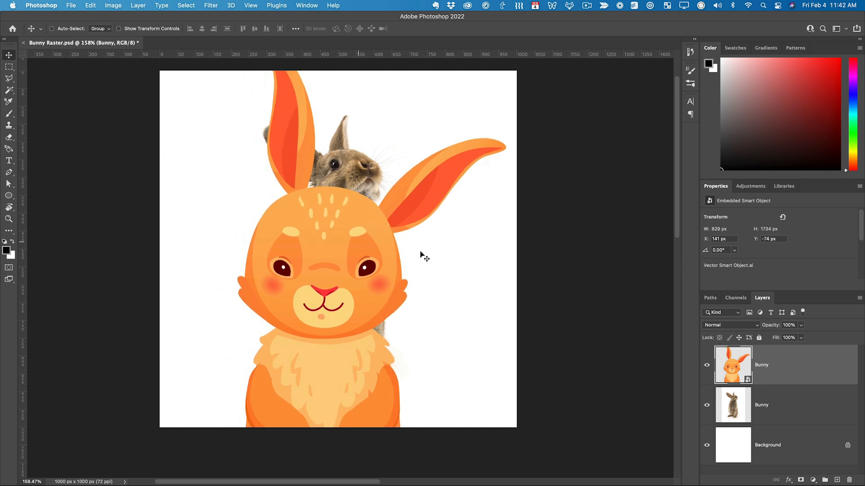
left_click(706, 405)
left_click_drag(378, 324, 305, 318)
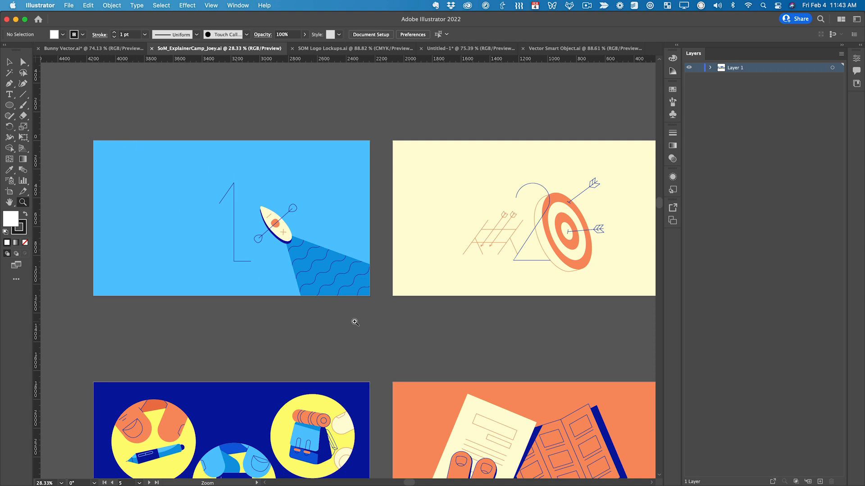
- Examine the Explainer Camp storyboard artboards in Illustrator, from the numbered scenes to the grill and title frames
left_click_drag(439, 281, 361, 358)
left_click_drag(456, 338, 297, 268)
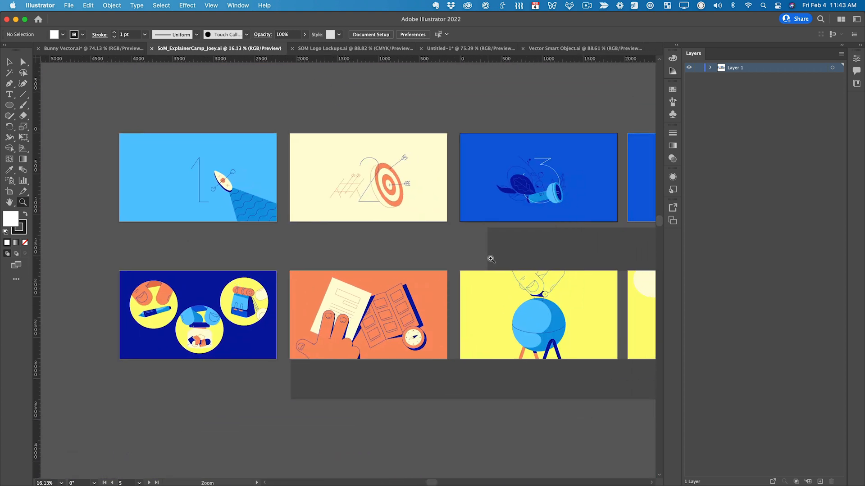
left_click_drag(531, 257, 514, 279)
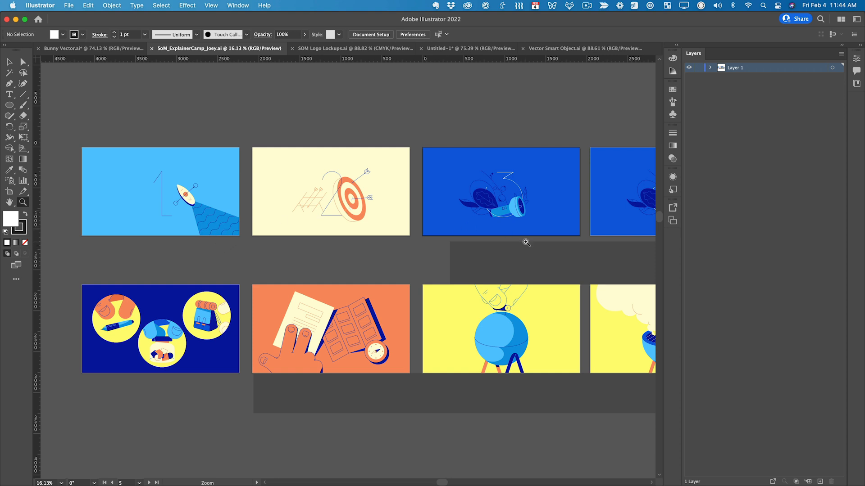
left_click_drag(593, 245, 371, 254)
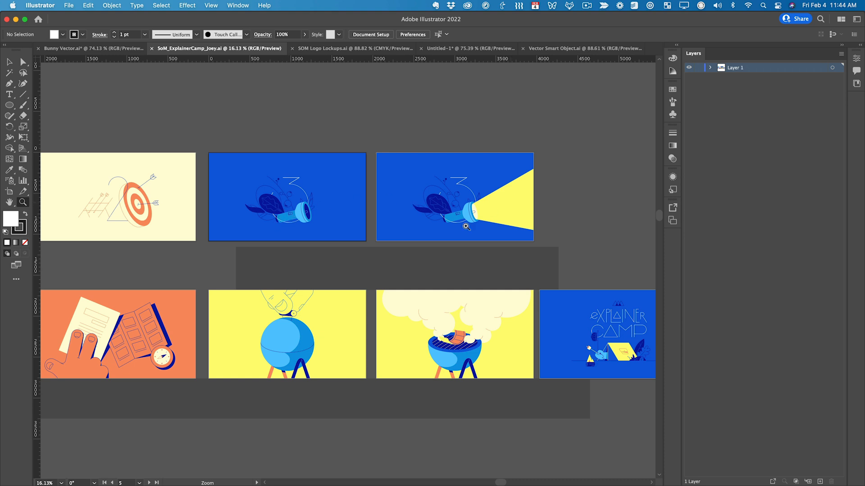
left_click_drag(174, 308, 413, 327)
key("space")
key("space")
left_click_drag(499, 310, 220, 297)
left_click_drag(596, 299, 405, 298)
left_click_drag(472, 285, 379, 318)
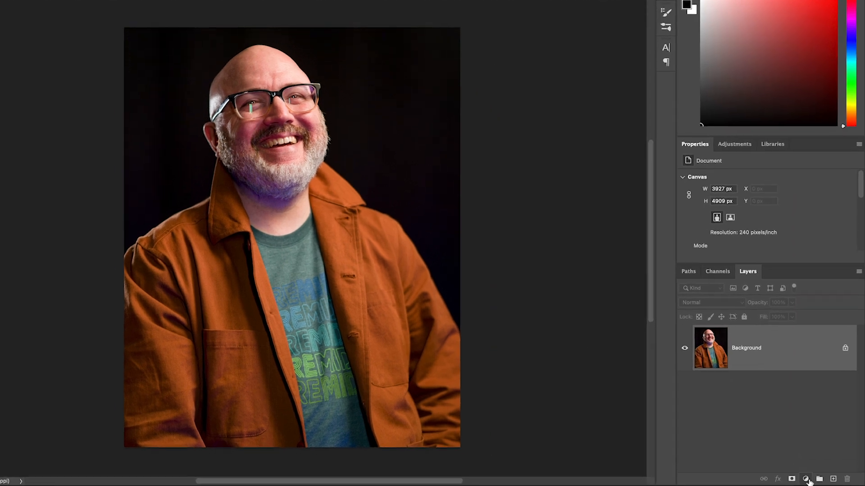
- Add a Hue/Saturation adjustment layer above the portrait's Background layer and keep it selected
left_click(814, 480)
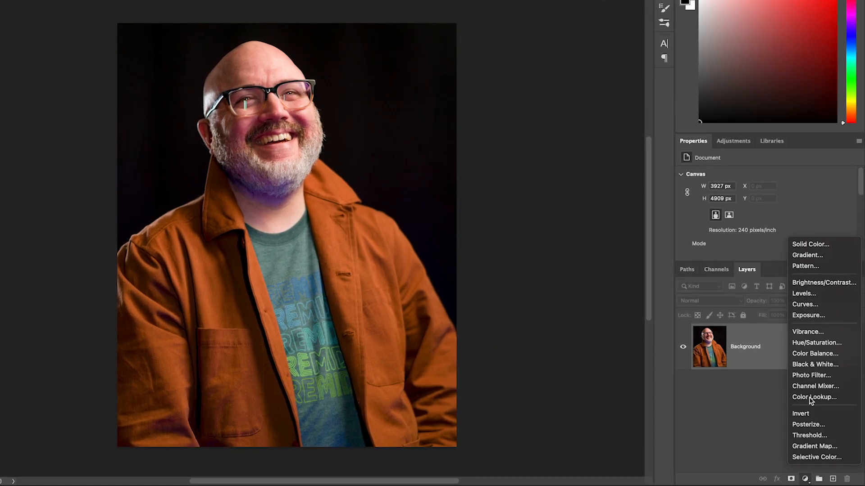
left_click(808, 343)
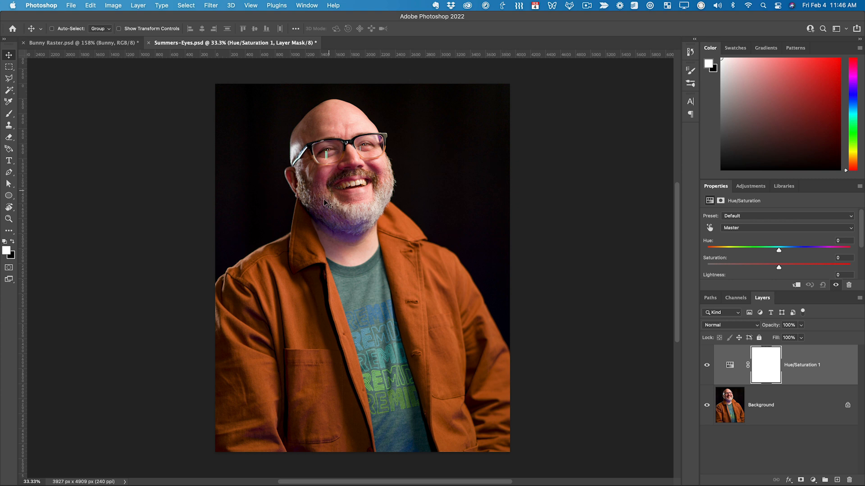
left_click(769, 453)
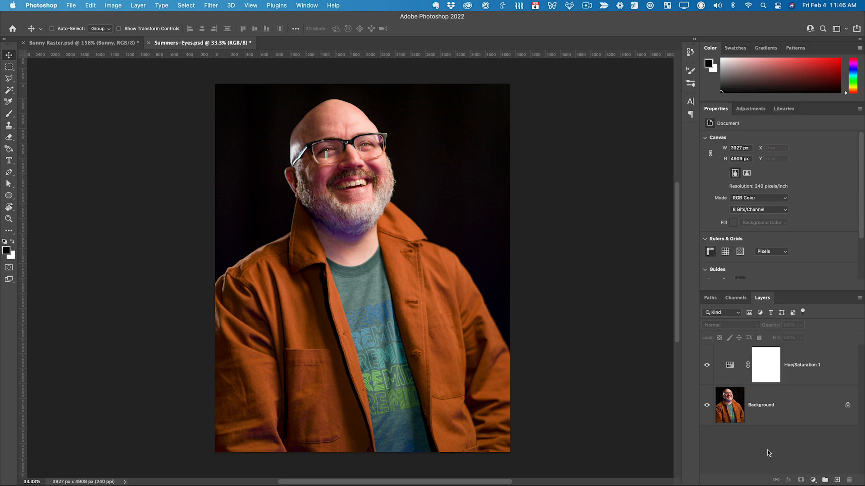
left_click(800, 373)
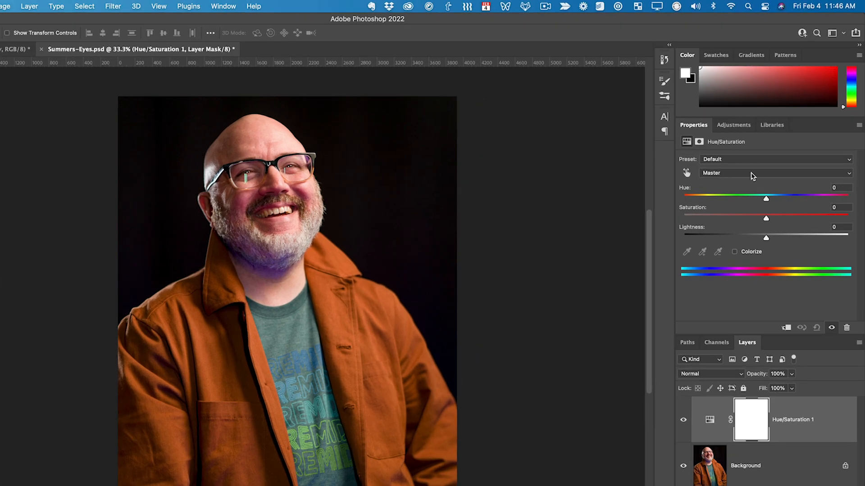
- Set the hue of the Reds range to +123 in the Hue/Saturation adjustment
left_click(769, 153)
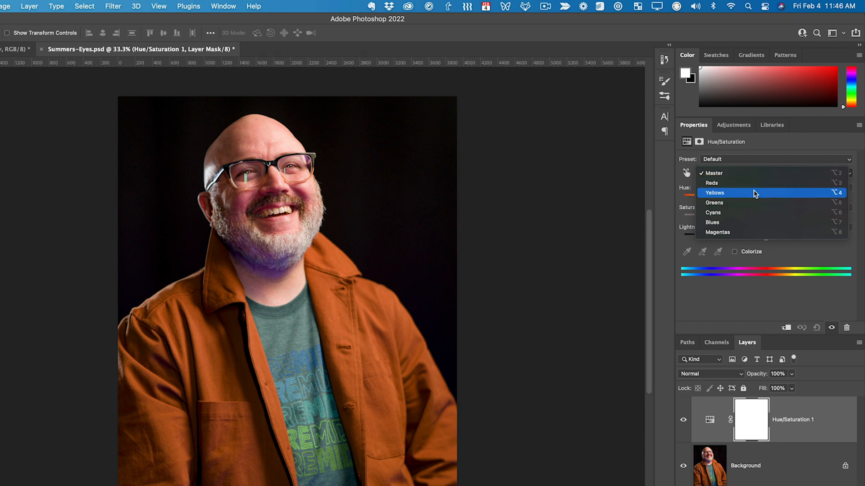
left_click(755, 187)
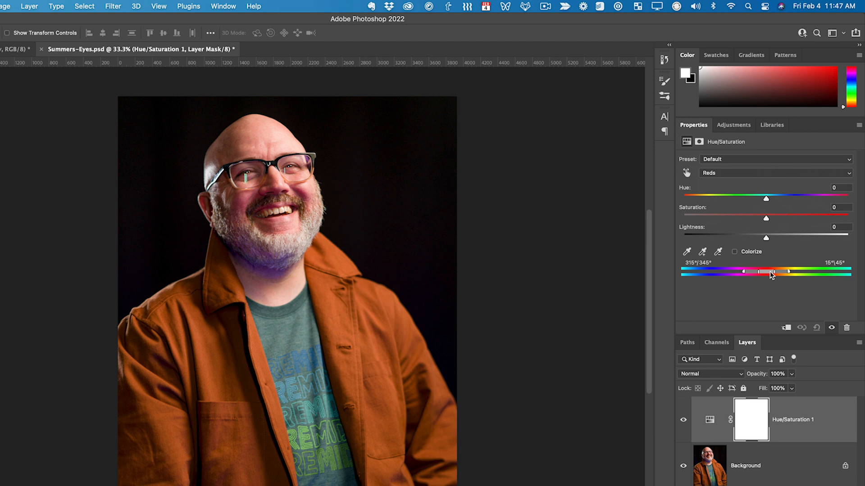
left_click_drag(766, 200, 829, 198)
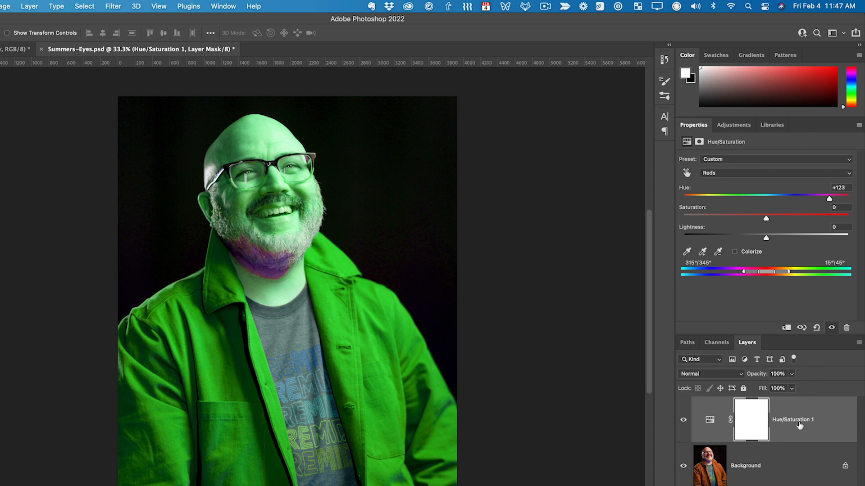
- Paint black over the man's head on the Hue/Saturation layer mask with a large soft round brush to hide the adjustment there
left_click(711, 423)
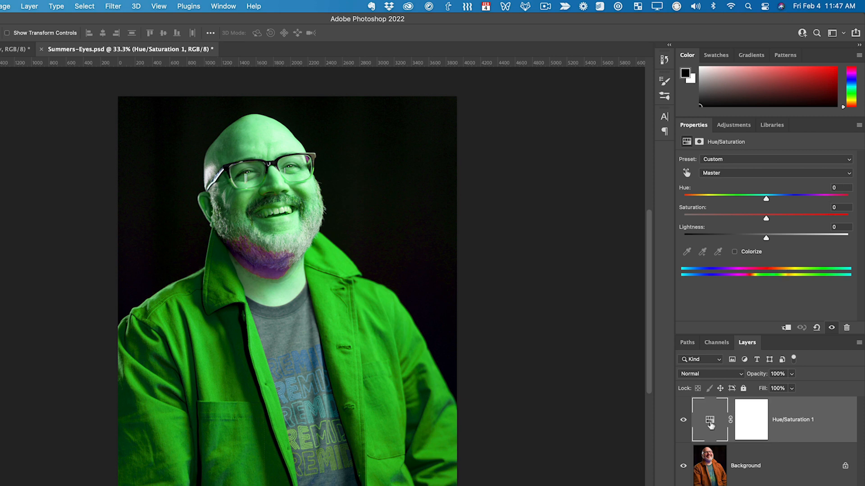
left_click(748, 424)
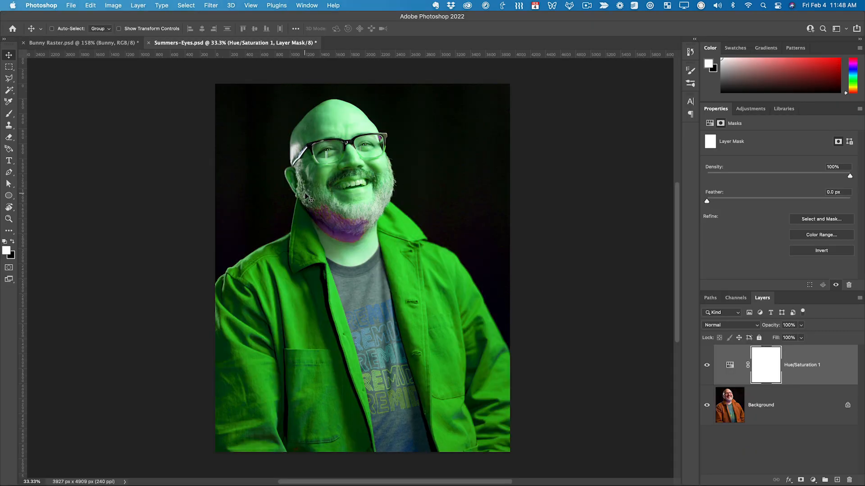
key("b")
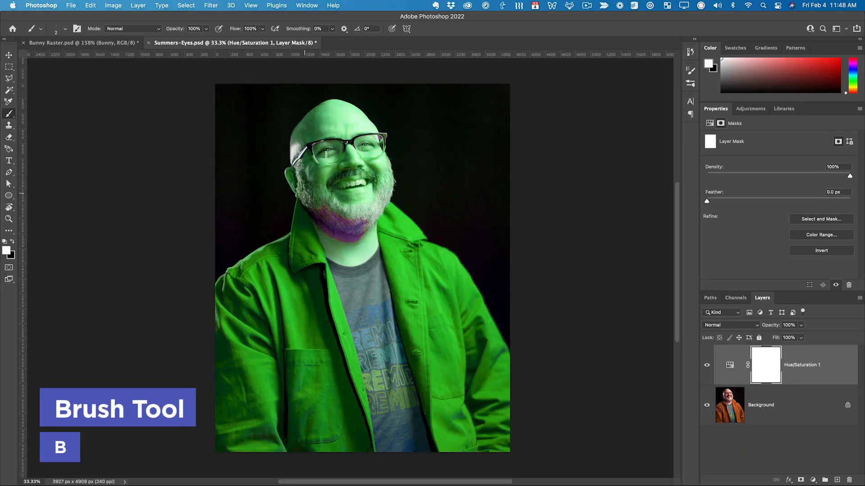
left_click(66, 29)
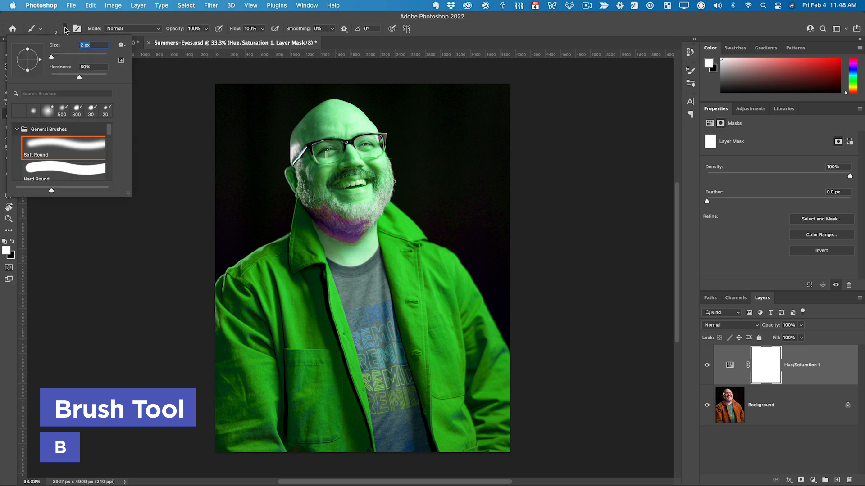
left_click_drag(51, 57, 103, 59)
left_click(446, 135)
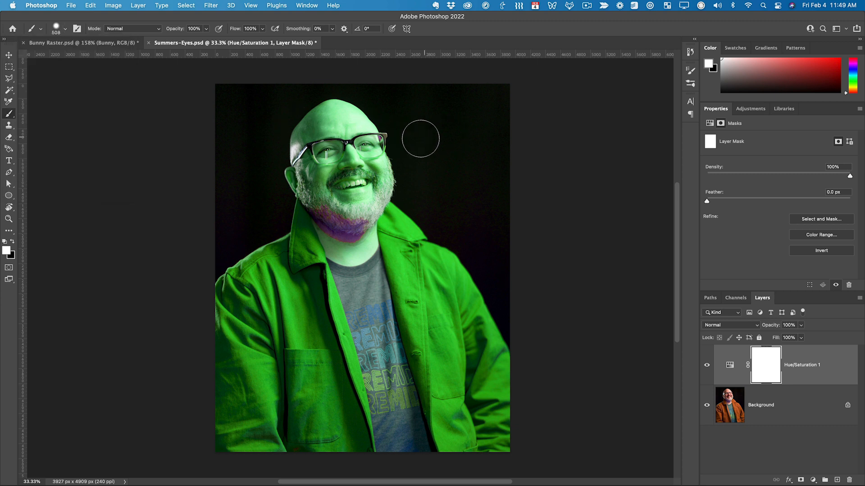
left_click(12, 241)
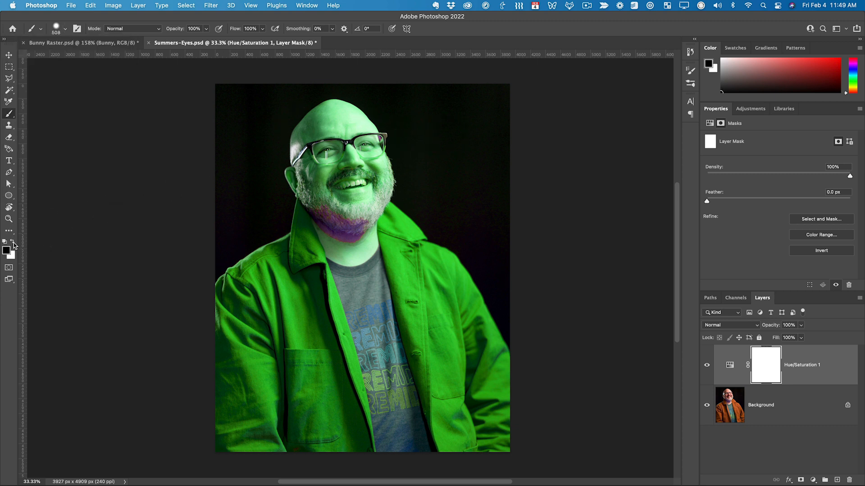
mouse_move(364, 130)
left_mouse_down()
mouse_move(280, 135)
mouse_move(387, 119)
mouse_move(331, 114)
mouse_move(378, 158)
mouse_move(387, 189)
mouse_move(352, 198)
mouse_move(283, 157)
mouse_move(292, 186)
mouse_move(354, 168)
mouse_move(336, 194)
mouse_move(311, 189)
mouse_move(315, 180)
mouse_move(295, 183)
mouse_move(349, 205)
mouse_move(367, 194)
left_mouse_up()
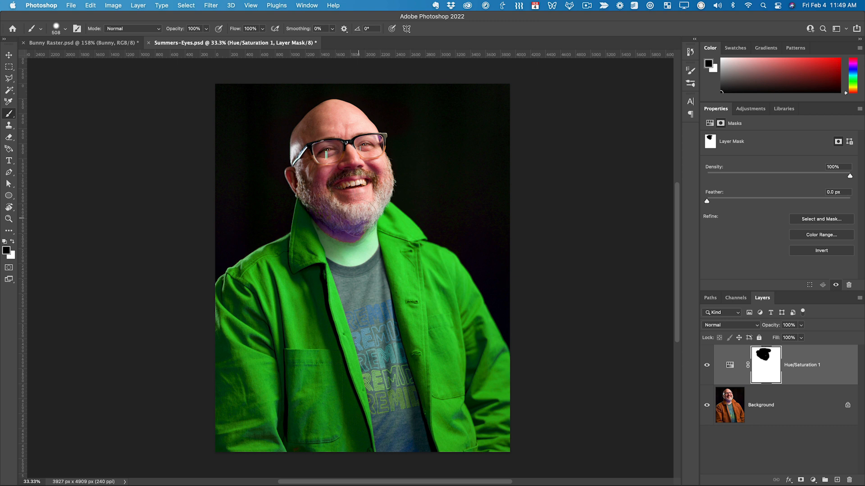
- Mask the neck out of the color adjustment up to the shirt collar with a black 100 px brush
key("super+space")
left_click_drag(356, 247, 393, 226)
key("bracketleft")
key("bracketleft")
key("bracketleft")
key("bracketleft")
key("bracketleft")
key("bracketleft")
key("bracketleft")
key("bracketleft")
left_click_drag(268, 185, 288, 232)
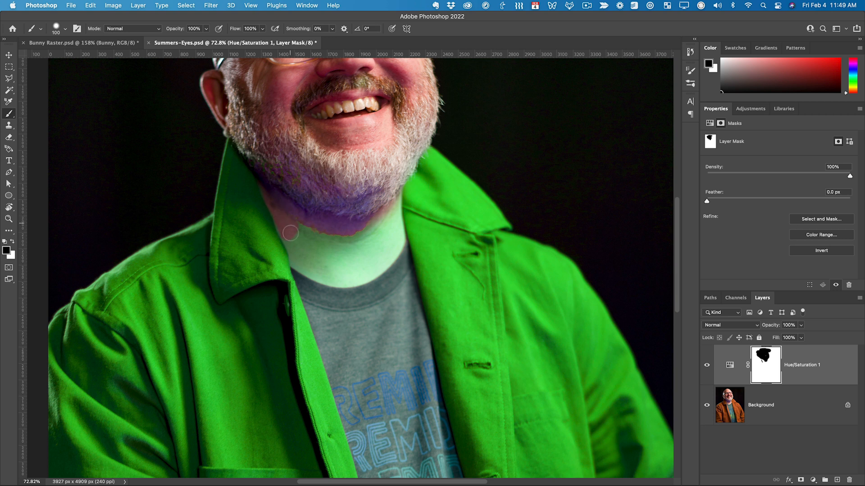
mouse_move(283, 227)
left_mouse_down()
mouse_move(303, 265)
mouse_move(346, 277)
mouse_move(354, 276)
mouse_move(307, 265)
mouse_move(372, 272)
mouse_move(397, 233)
mouse_move(378, 256)
left_mouse_up()
mouse_move(382, 218)
left_mouse_down()
mouse_move(325, 243)
mouse_move(298, 226)
mouse_move(329, 264)
mouse_move(336, 234)
mouse_move(328, 257)
left_mouse_up()
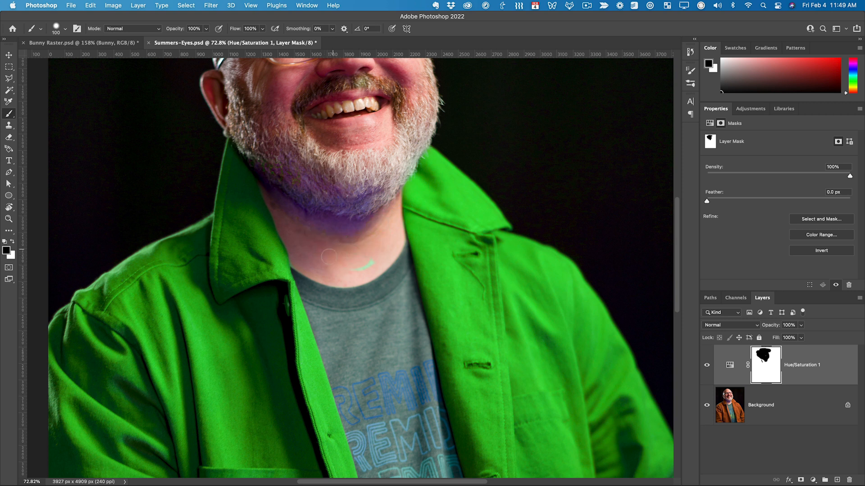
key("z")
left_click_drag(377, 238, 331, 247)
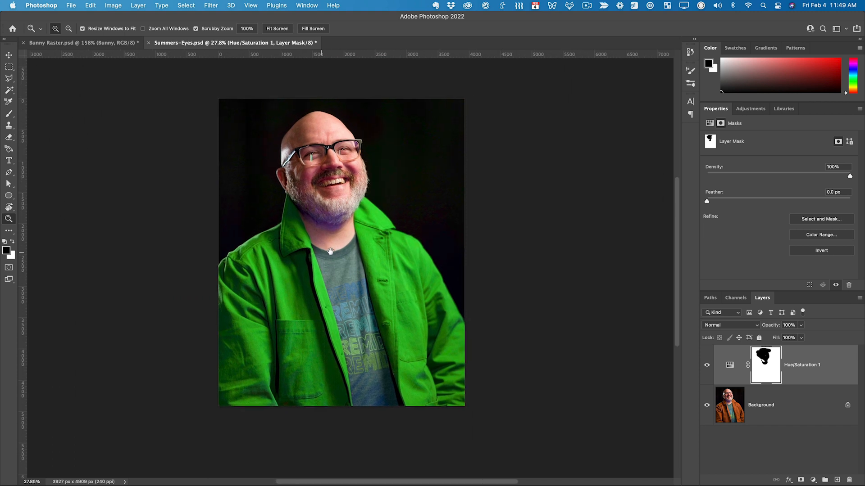
- Merge the Hue/Saturation adjustment layer into the portrait's Background layer
key("alt+bracketleft")
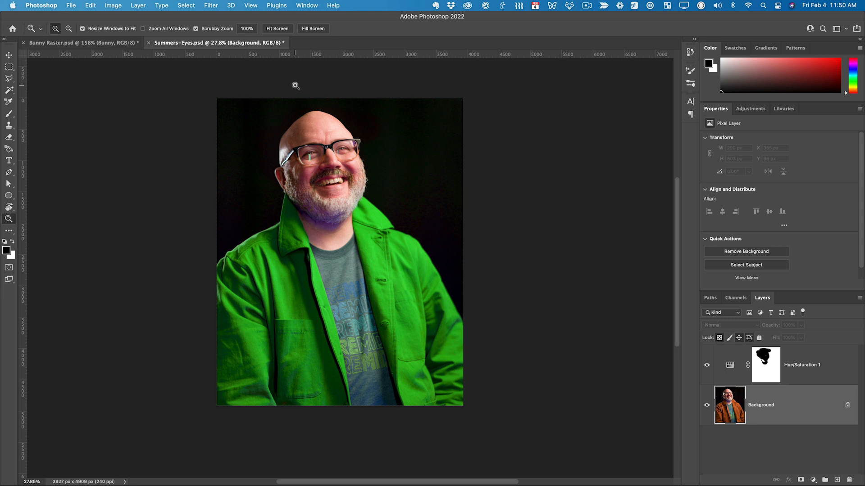
left_click(815, 376)
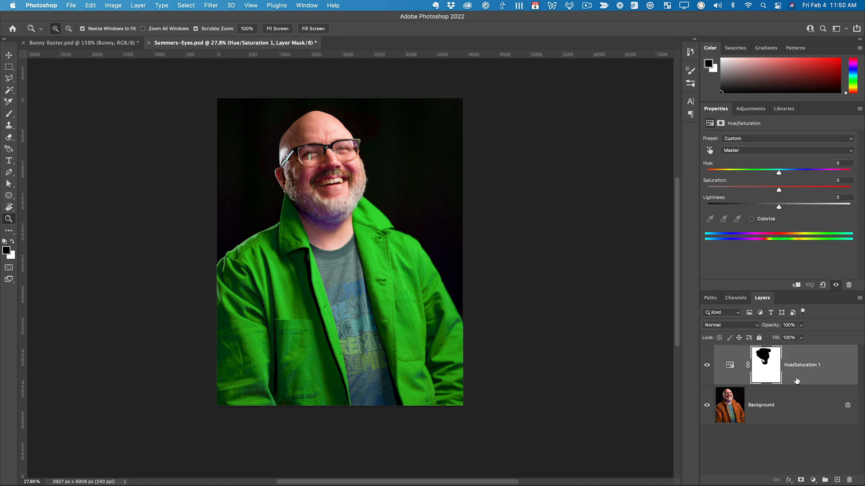
left_click(784, 405)
key("super+e")
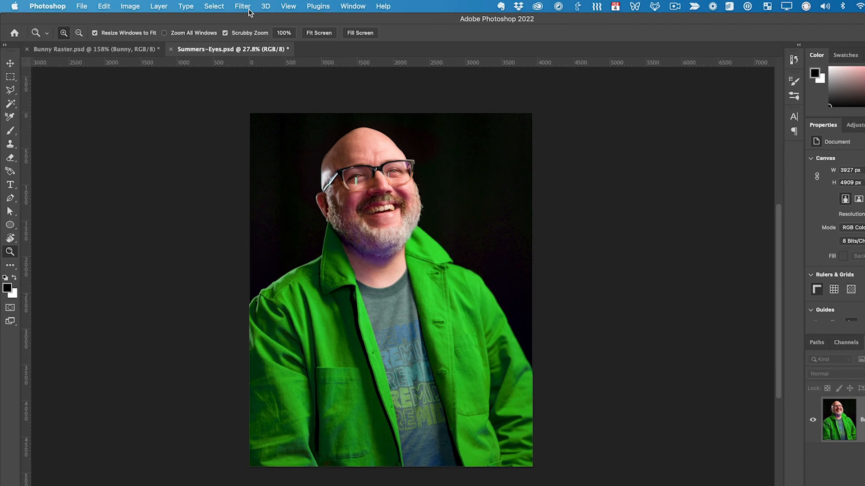
- Start a Tilt-Shift blur on the portrait, center it on the face, and rotate the focus band to nearly vertical
left_click(211, 5)
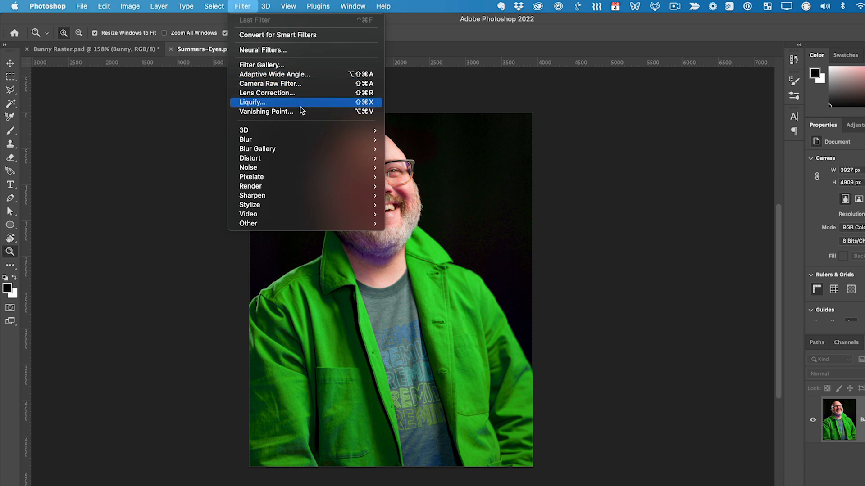
mouse_move(310, 148)
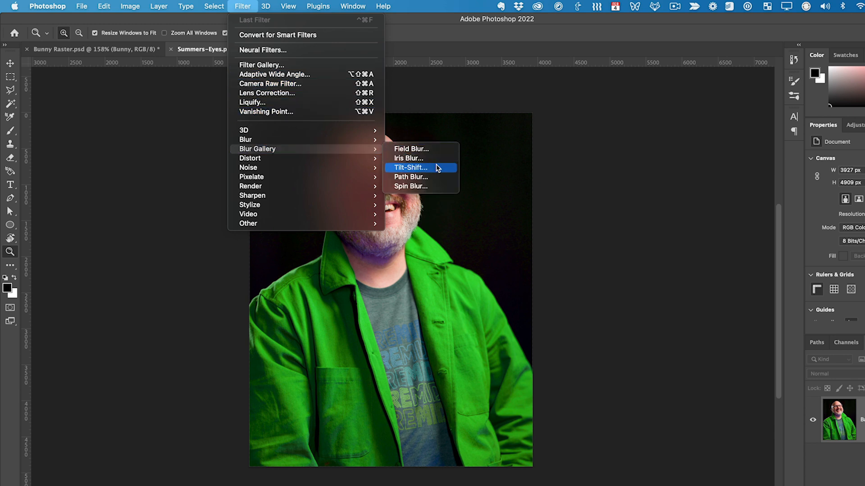
left_click(410, 167)
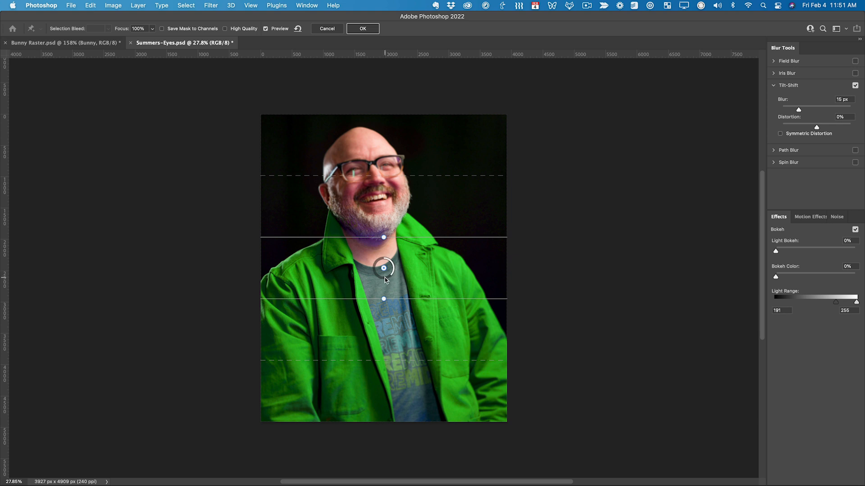
left_click_drag(385, 270, 377, 187)
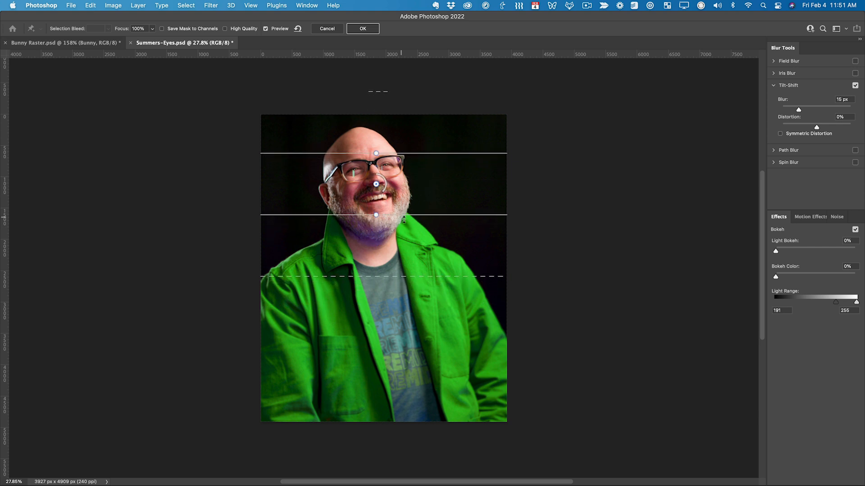
left_click_drag(429, 217, 475, 170)
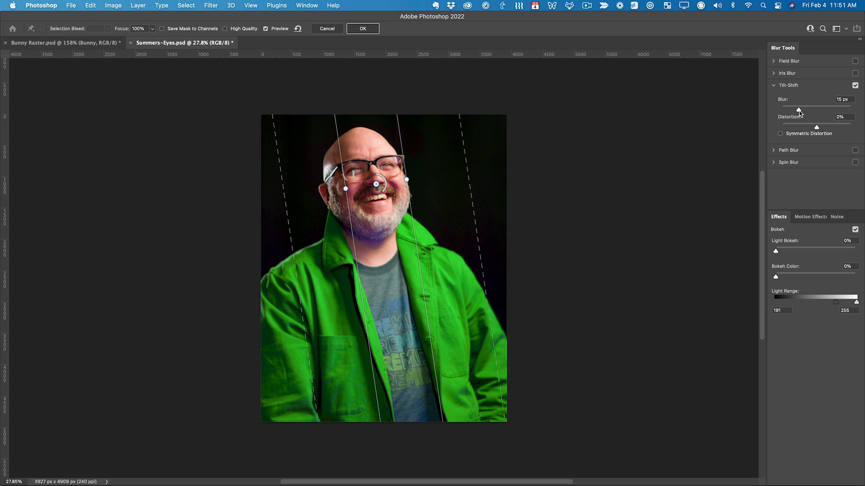
- Set the Tilt-Shift blur to 63 px, widen the transition zones on both sides of the focus band, and apply the filter
left_click_drag(799, 109, 814, 110)
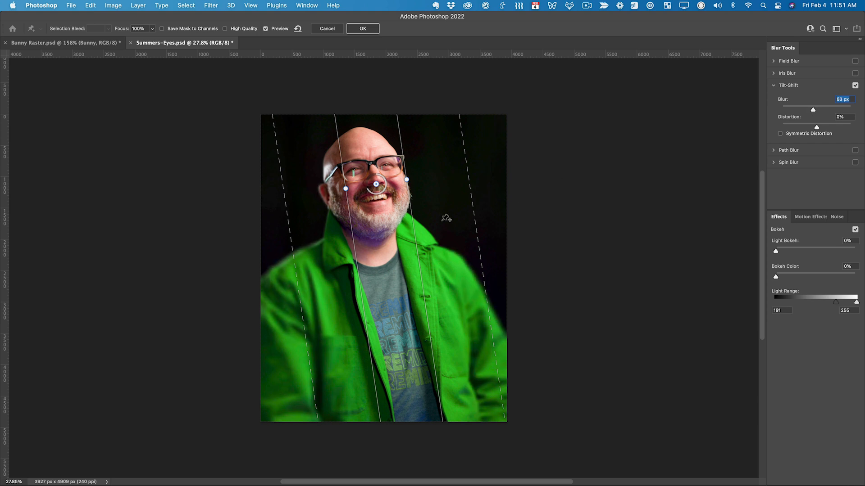
left_click_drag(293, 255, 277, 256)
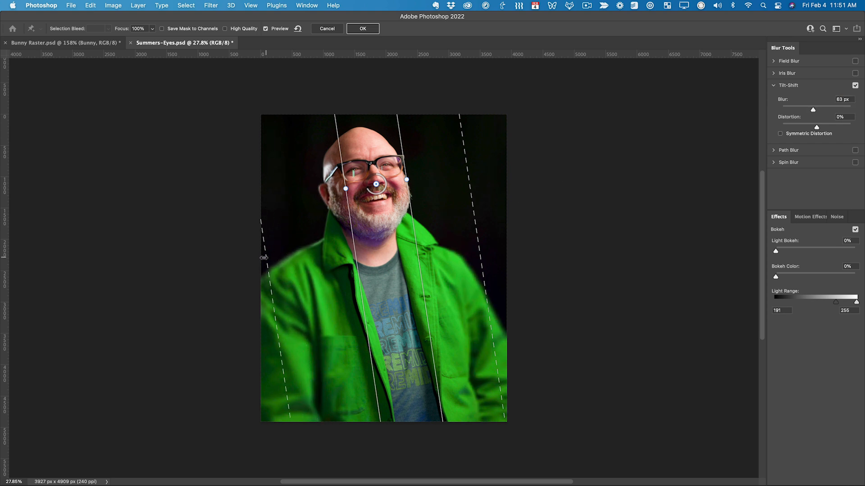
left_click_drag(480, 232, 515, 230)
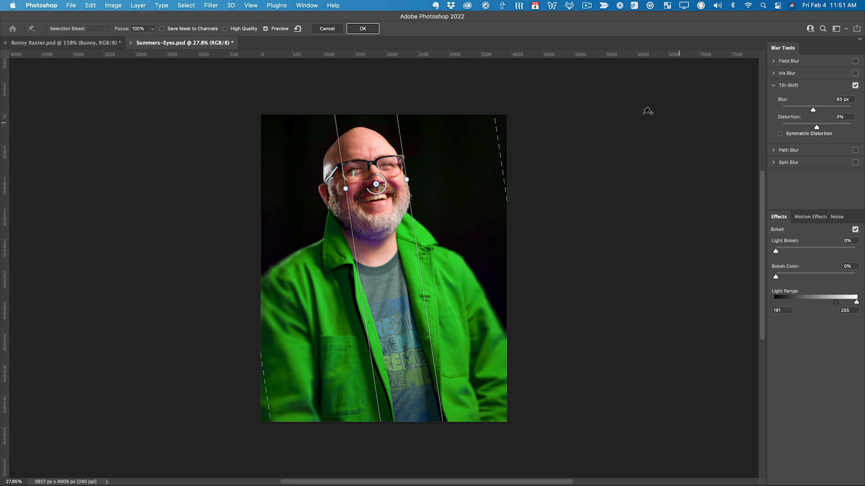
left_click(362, 30)
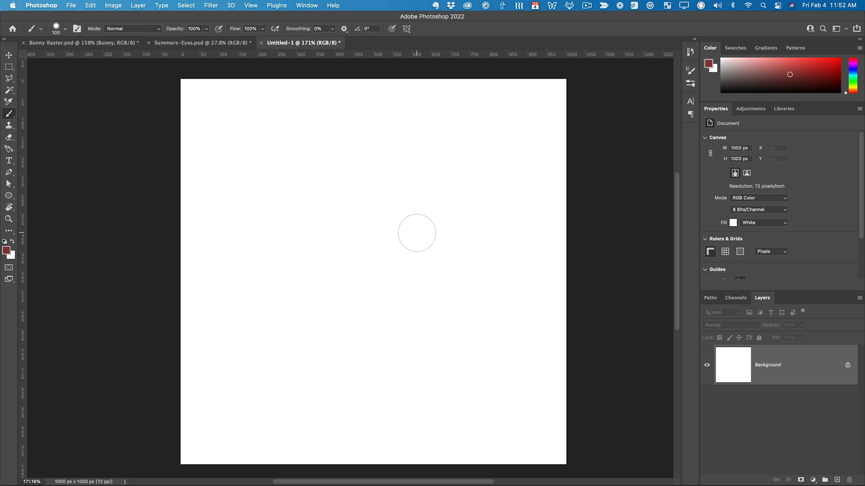
- Choose the Watercolor Dragger 2 brush from the Winter Brushes set for the blank 1000 px square document
left_click(690, 83)
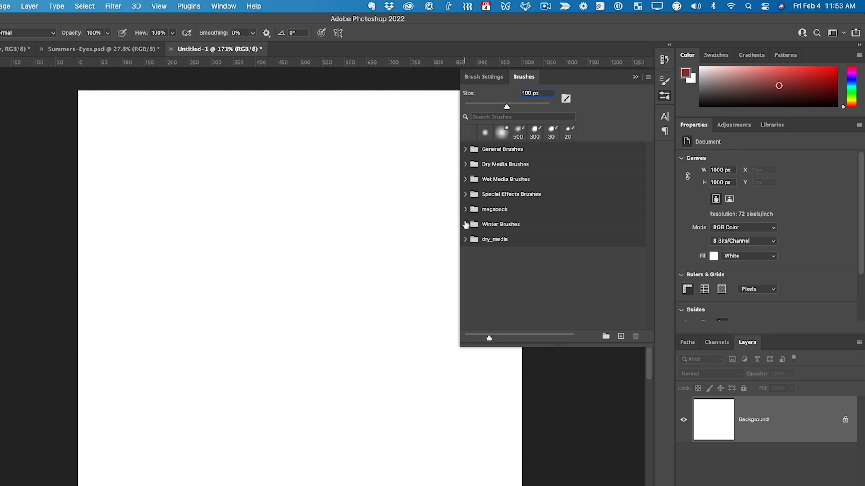
left_click(466, 224)
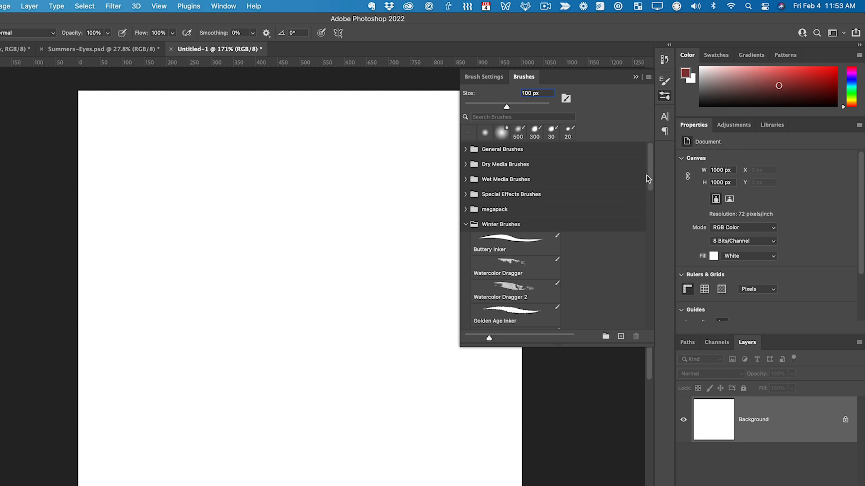
left_click_drag(647, 179, 640, 193)
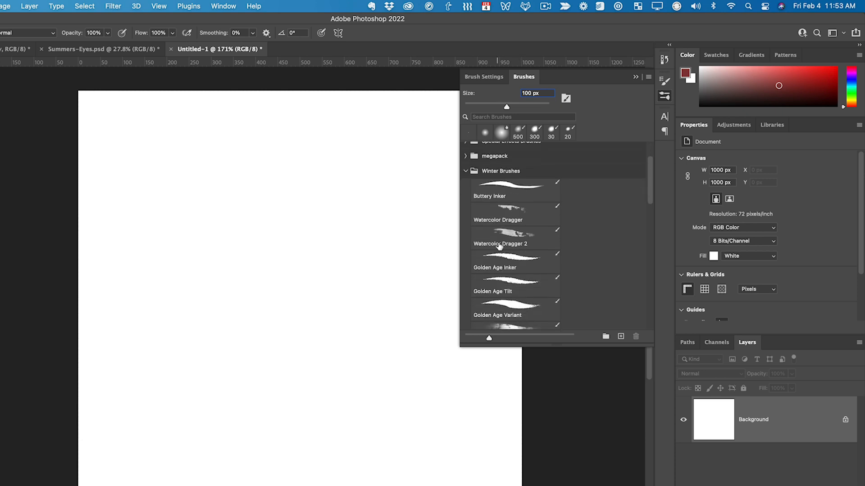
left_click(507, 244)
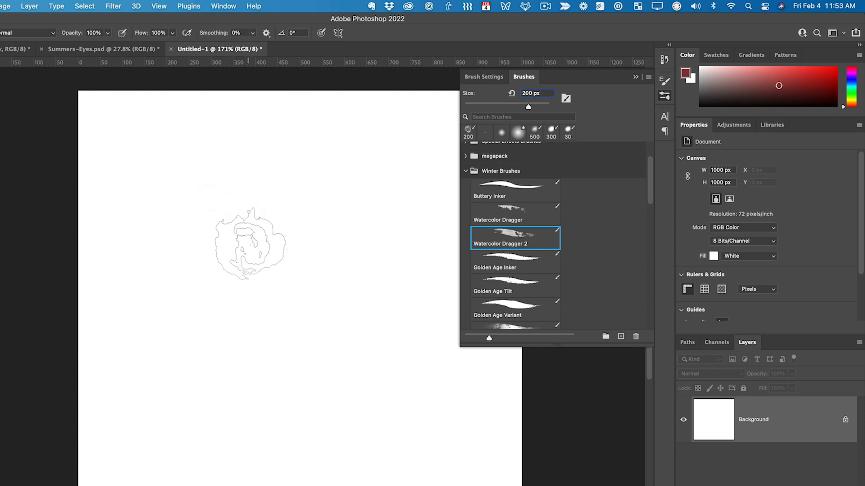
- Paint overlapping, looping dark red watercolor strokes across the middle of the blank canvas with the 200 px brush
mouse_move(318, 194)
left_mouse_down()
mouse_move(251, 454)
mouse_move(299, 187)
mouse_move(182, 253)
mouse_move(396, 174)
mouse_move(118, 251)
mouse_move(215, 243)
left_mouse_up()
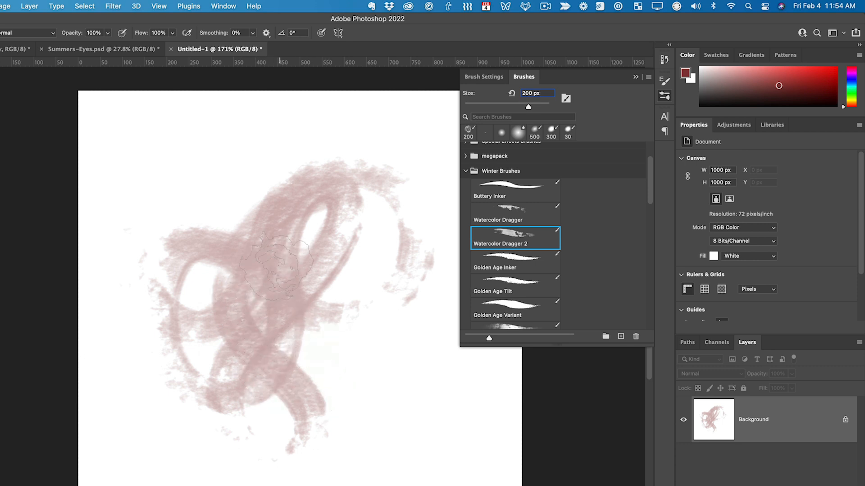
left_click_drag(269, 304, 284, 322)
mouse_move(270, 275)
left_mouse_down()
mouse_move(280, 135)
mouse_move(252, 325)
mouse_move(308, 196)
mouse_move(295, 349)
left_mouse_up()
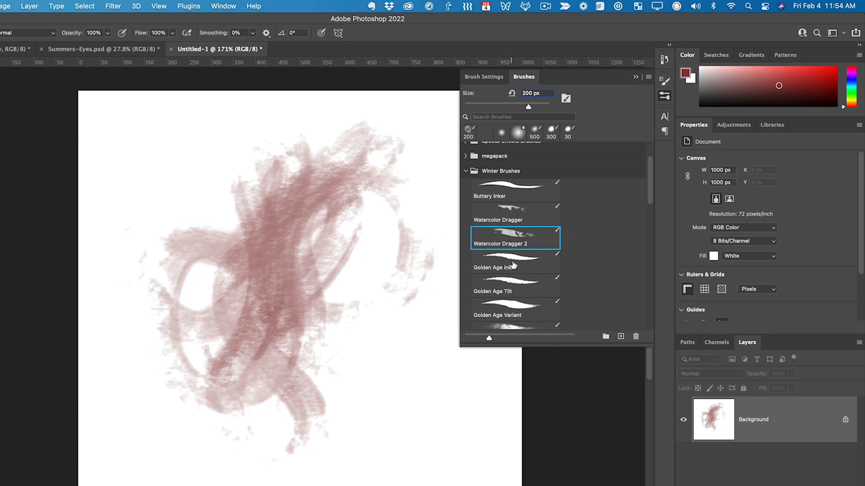
- Switch to the Golden Age Inker brush at 35 px and draw a stroke across the lower part of the watercolor marks
left_click(522, 263)
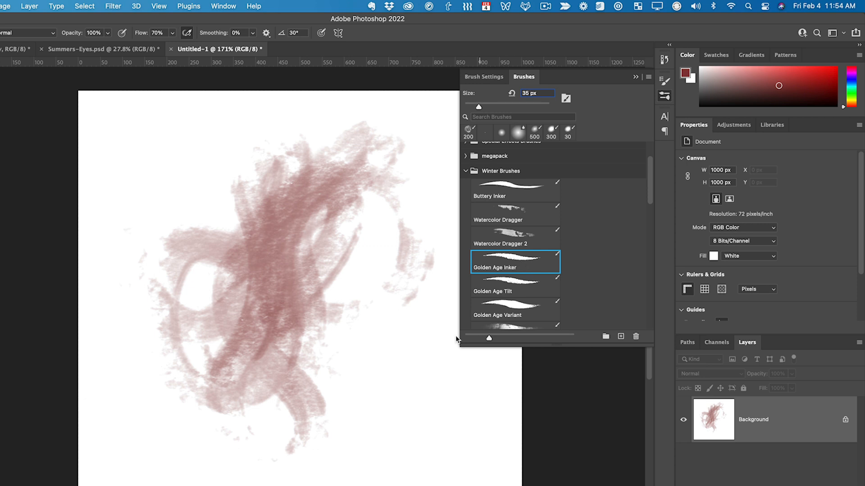
mouse_move(400, 358)
left_mouse_down()
mouse_move(364, 446)
mouse_move(442, 425)
mouse_move(426, 249)
mouse_move(218, 429)
mouse_move(219, 282)
mouse_move(311, 176)
mouse_move(319, 361)
left_mouse_up()
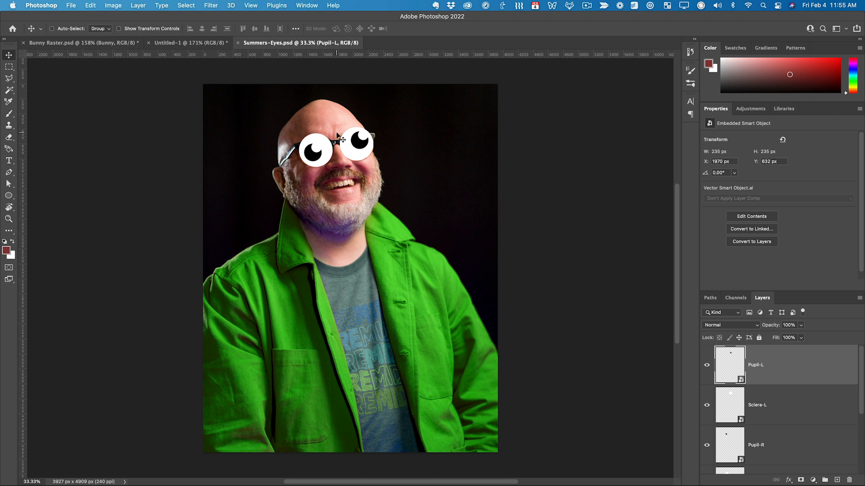
- Reposition the Pupil-L smart object toward the outer side of its googly eye in the Summers-Eyes.psd document
left_click_drag(353, 142, 372, 145)
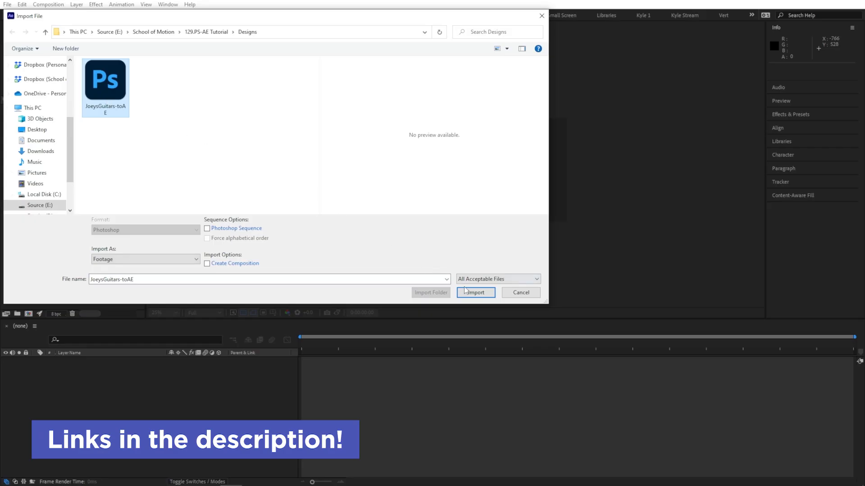
- Import JoeysGuitars-toAE.psd into After Effects and open its Import Kind choices
left_click(473, 292)
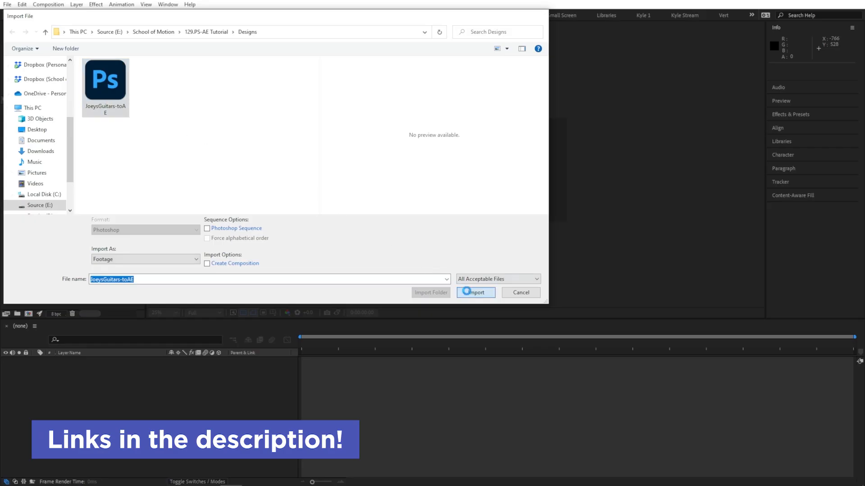
left_click(575, 120)
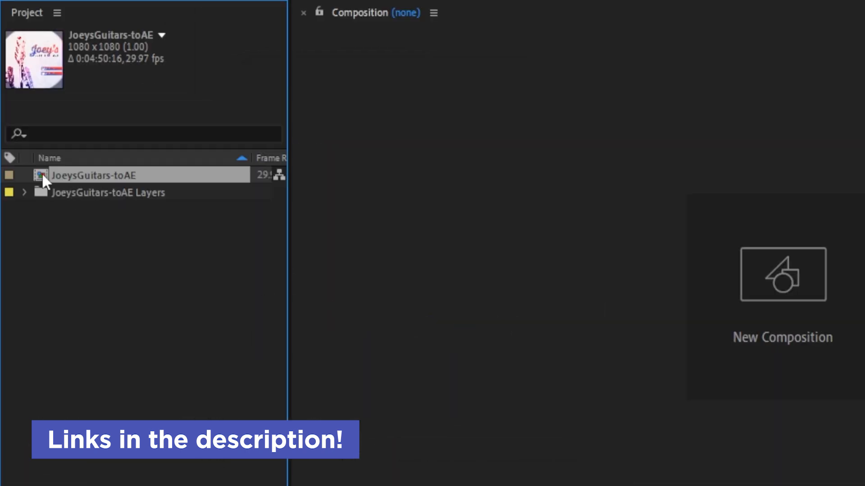
left_click(25, 193)
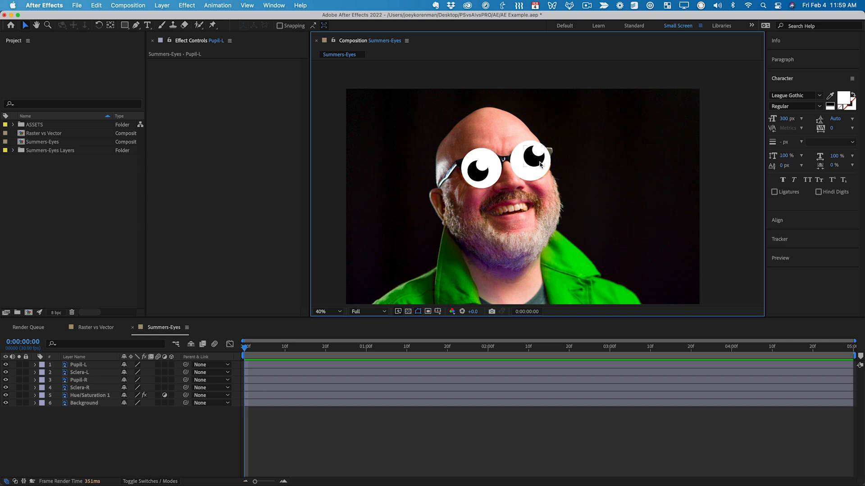
- Move the Pupil-L layer slightly down and to the left within its eye in the Summers-Eyes composition
left_click_drag(541, 164, 529, 169)
- Set the Master Hue of the Hue/Saturation 1 adjustment layer to 145° to recolor the jacket
left_click_drag(546, 257, 547, 121)
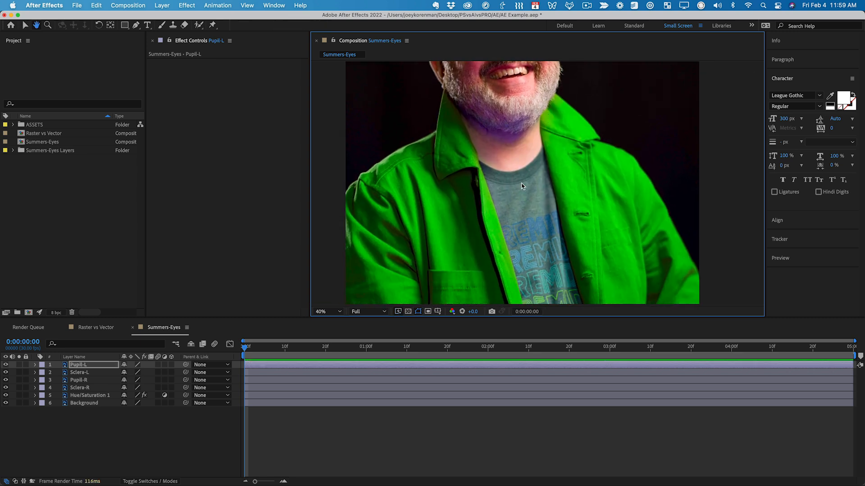
left_click(89, 397)
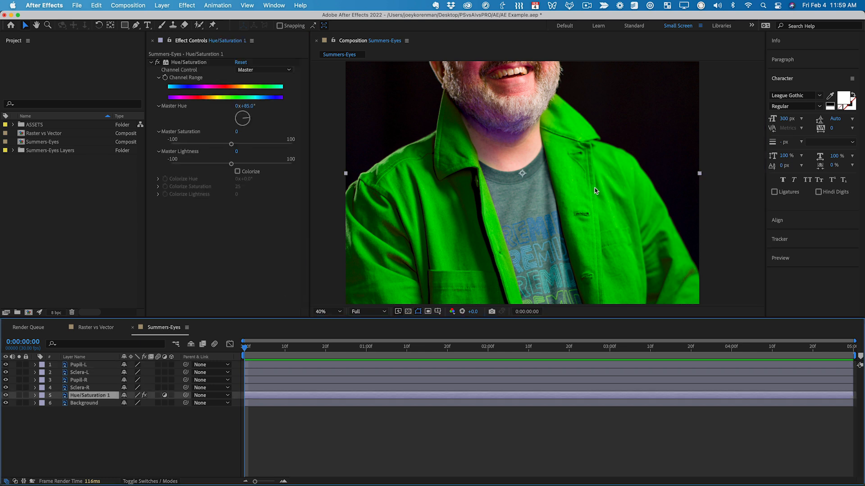
mouse_move(249, 110)
left_mouse_down()
mouse_move(176, 110)
mouse_move(279, 104)
mouse_move(264, 104)
left_mouse_up()
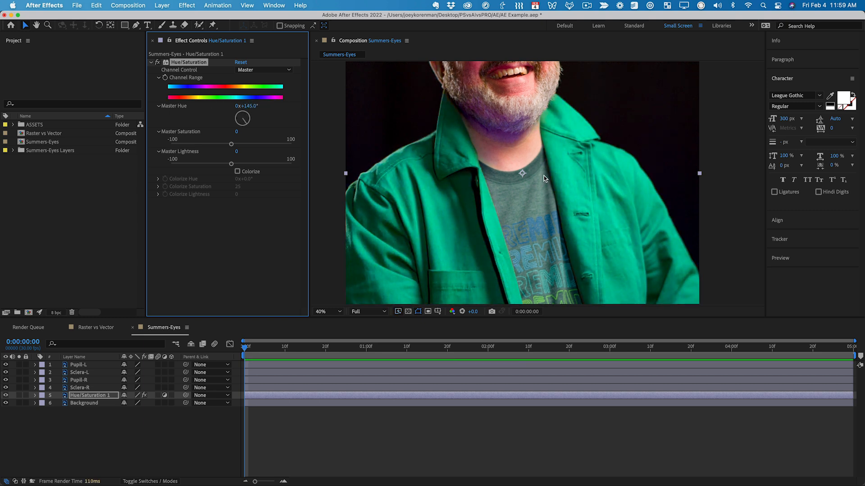
key("comma")
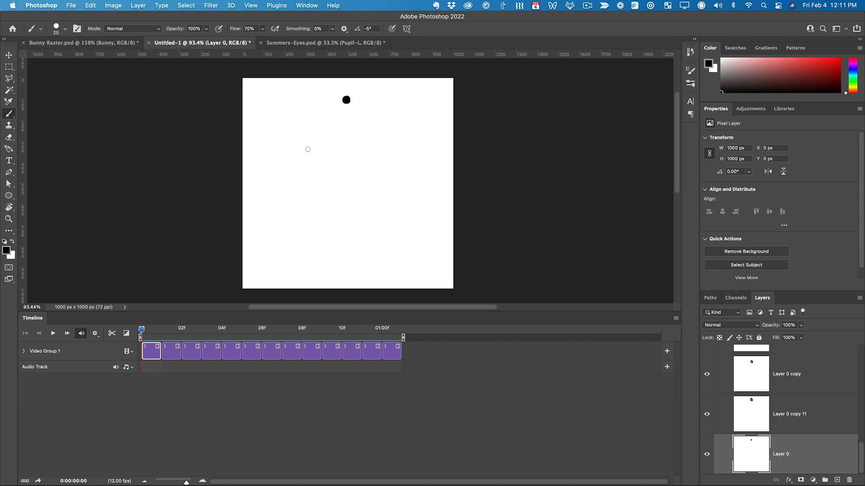
- Switch to Photoshop and play back the frame-by-frame ball animation in the timeline of the Untitled-1 document
key("space")
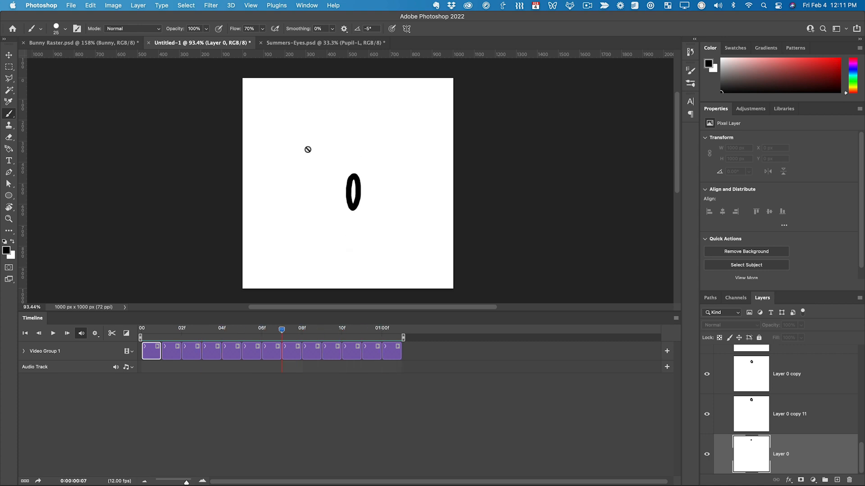
key("space")
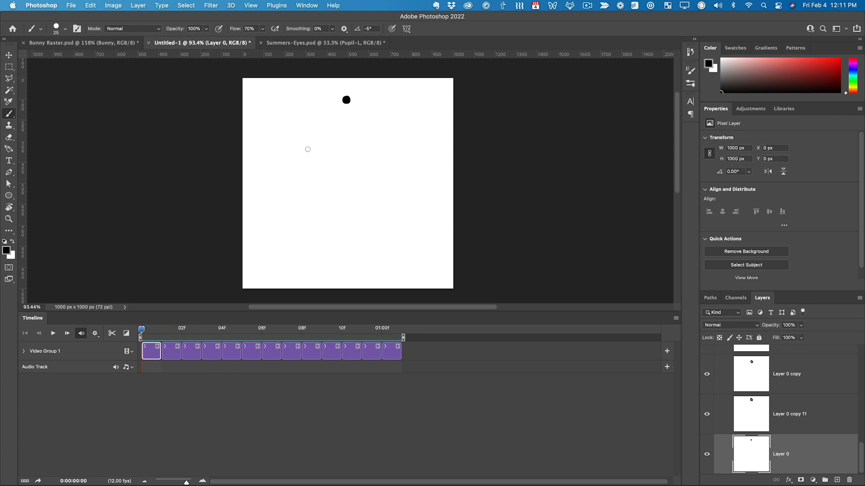
key("space")
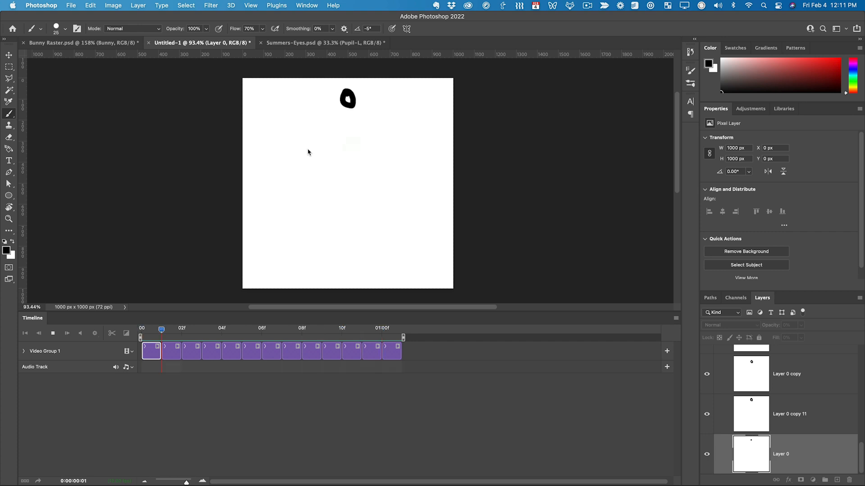
key("space")
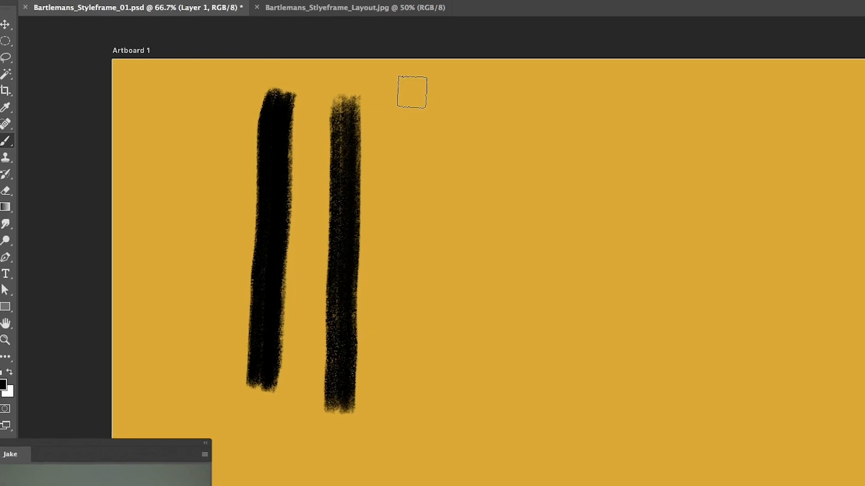
left_click_drag(411, 90, 404, 339)
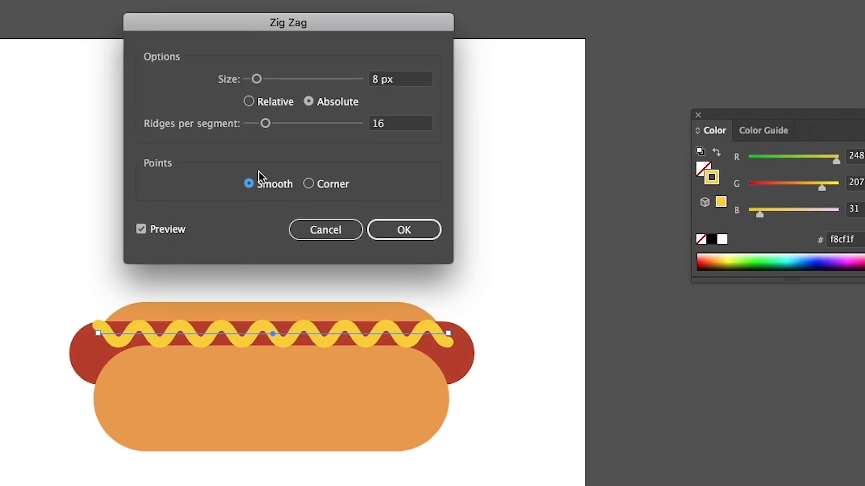
left_click_drag(265, 124, 261, 123)
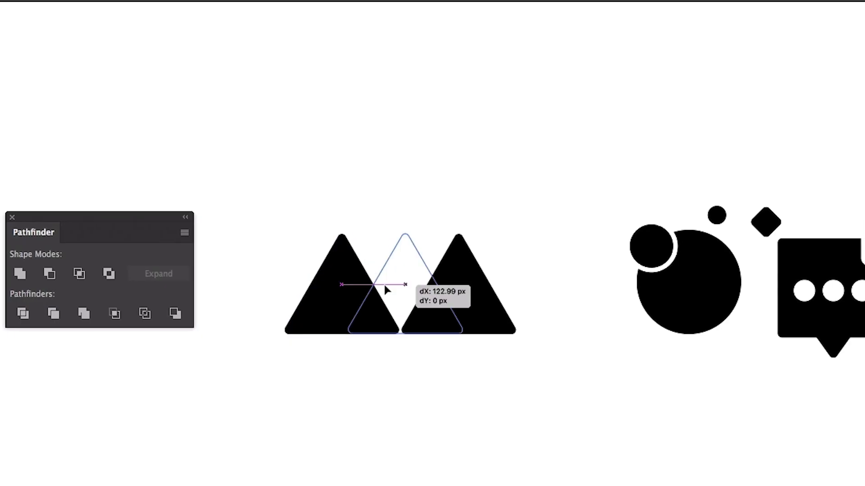
left_click_drag(383, 283, 446, 298)
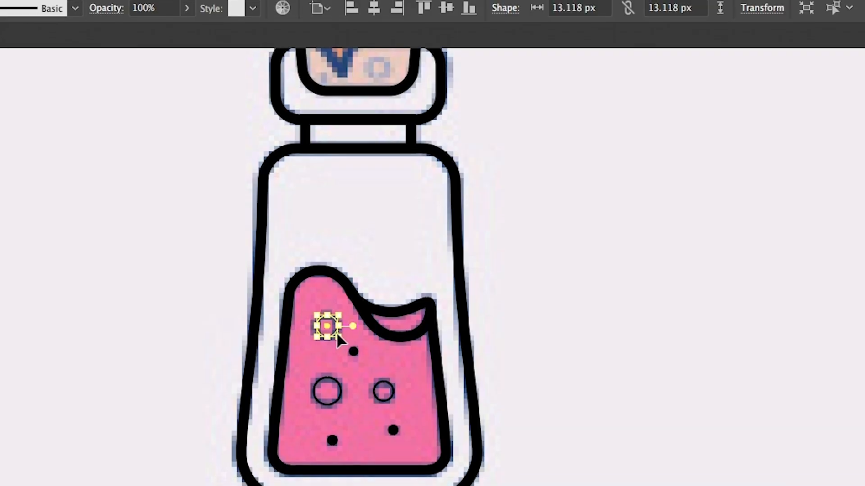
left_click(341, 372, "shift")
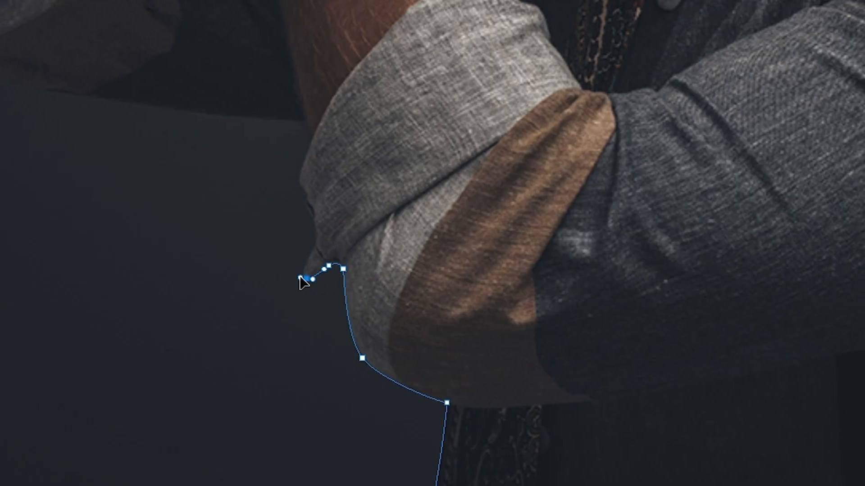
left_click(285, 178)
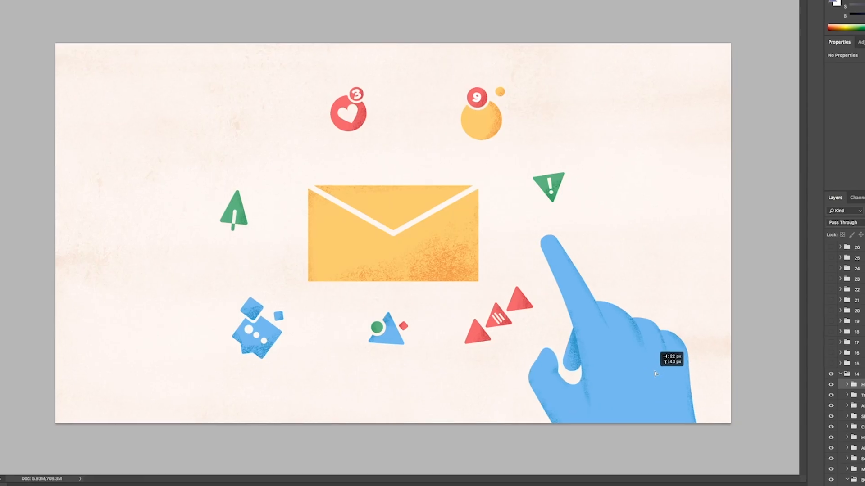
mouse_move(655, 372)
left_mouse_down()
mouse_move(685, 346)
mouse_move(646, 394)
left_mouse_up()
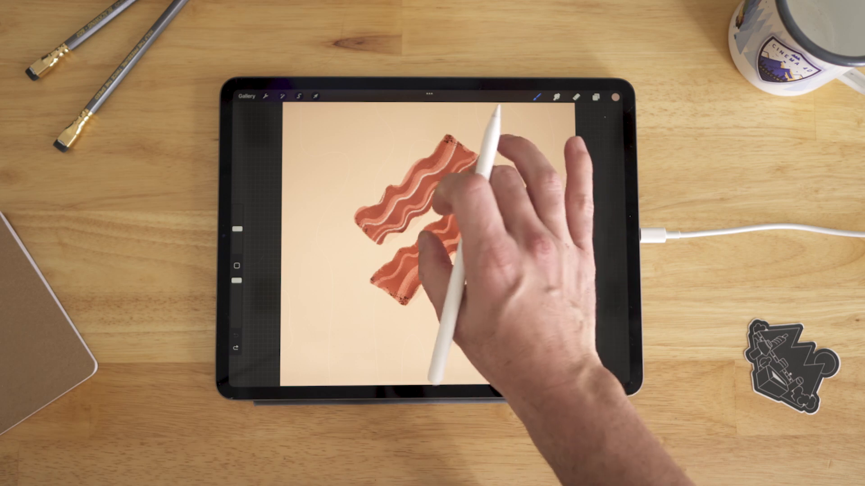
- Examine the two painted bacon strips in Procreate on the iPad, both close up and as a whole canvas
scroll(437, 230, "up", 5)
scroll(437, 261, "down", 5)
scroll(437, 266, "up", 5)
scroll(435, 270, "down", 5)
scroll(433, 266, "up", 4)
scroll(428, 266, "down", 4)
scroll(423, 264, "up", 5)
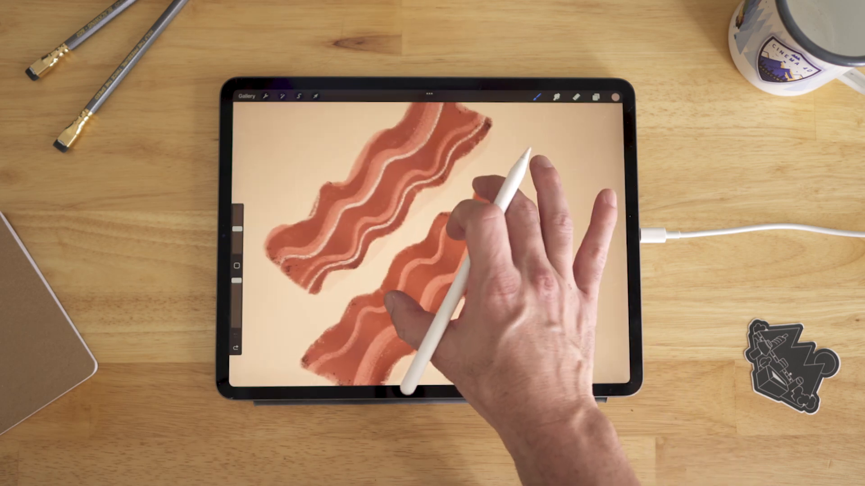
scroll(450, 225, "down", 3)
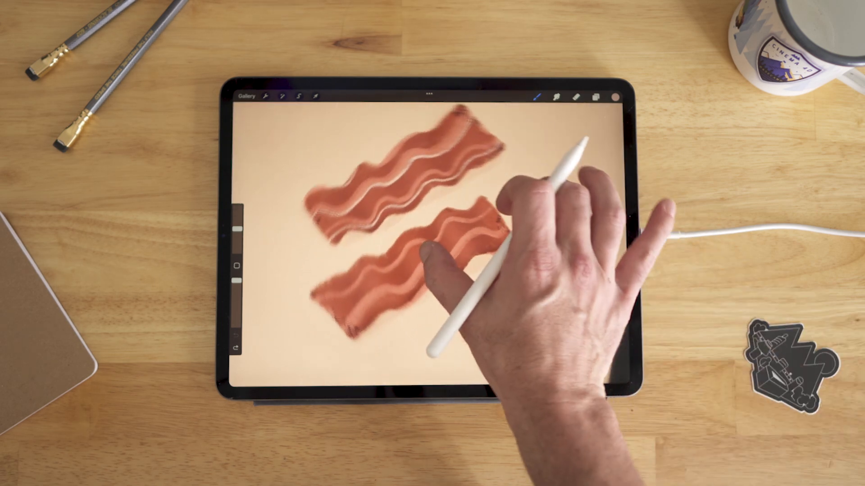
scroll(451, 235, "down", 3)
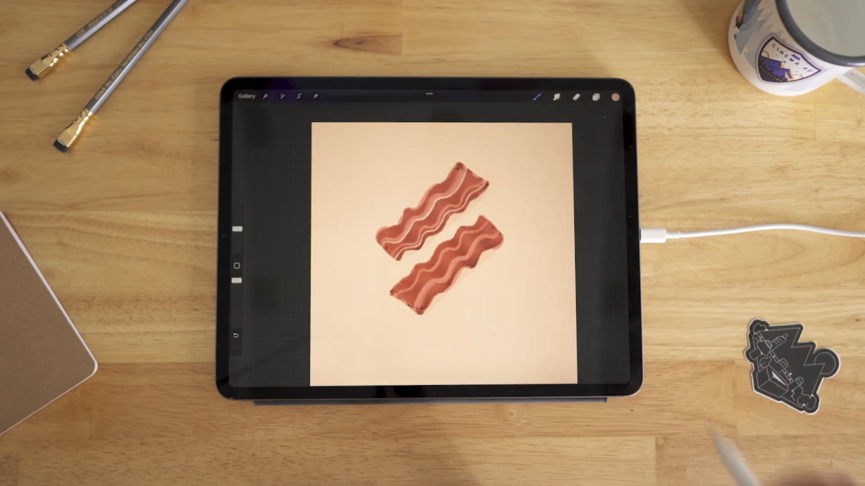
scroll(433, 247, "up", 3)
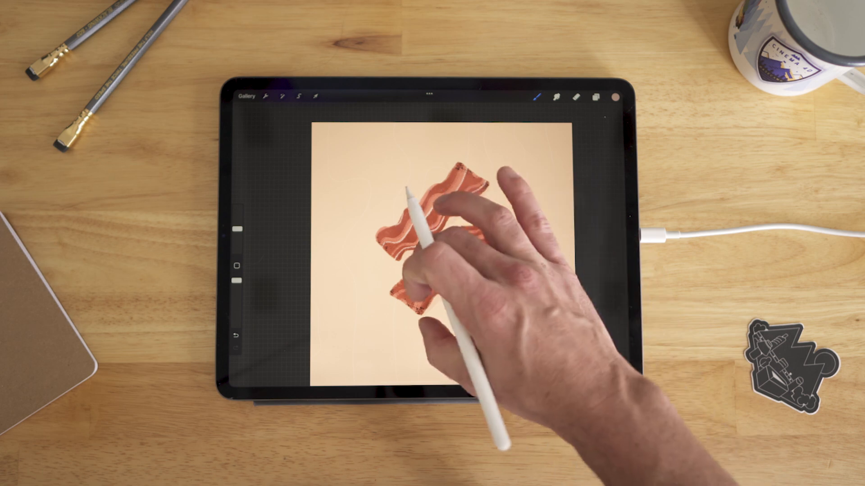
- Paint white fat streaks lengthwise along the lower bacon strip
scroll(432, 261, "up", 5)
mouse_move(361, 292)
left_mouse_down()
mouse_move(386, 286)
mouse_move(518, 164)
left_mouse_up()
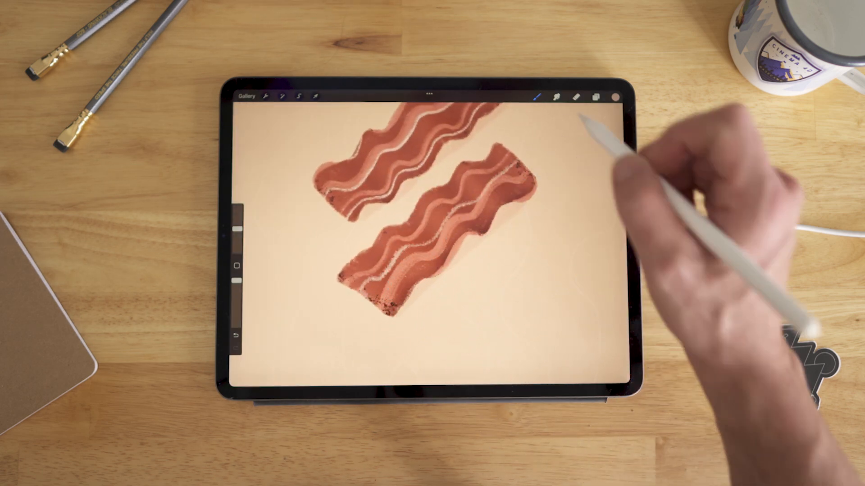
left_click_drag(411, 299, 467, 232)
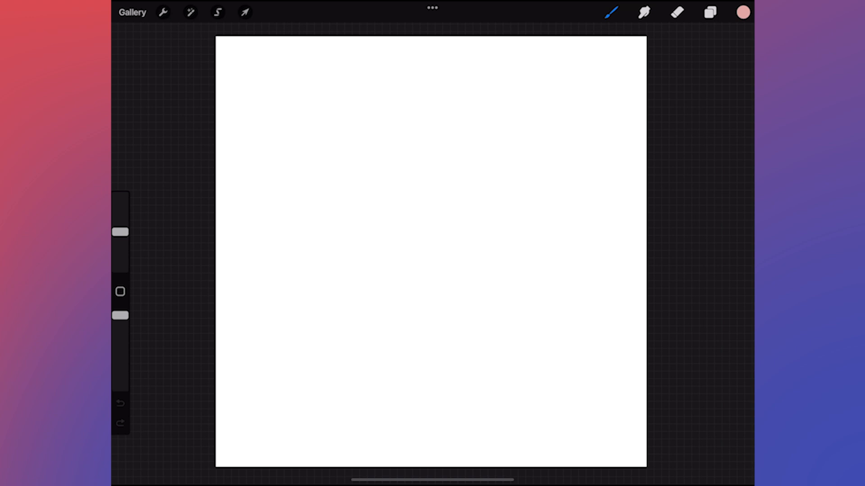
- Choose the Stucco brush from the Painting set for the blank white canvas
left_click(612, 13)
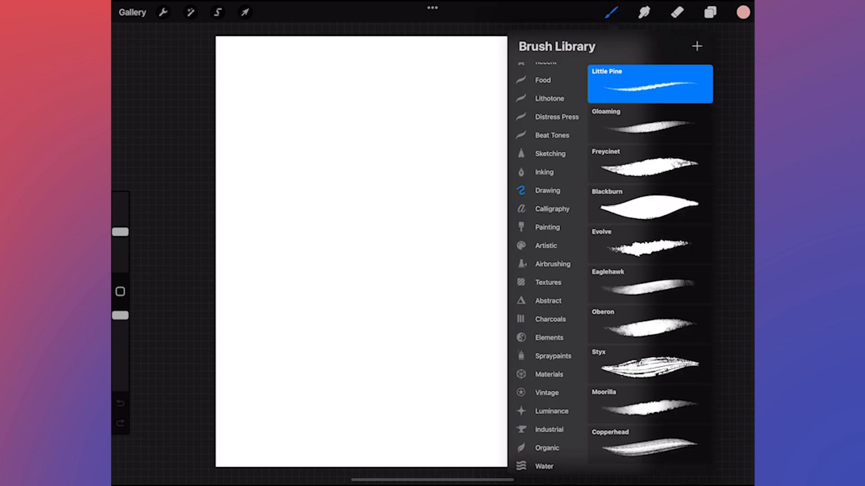
scroll(650, 270, "down", 2)
left_click(547, 227)
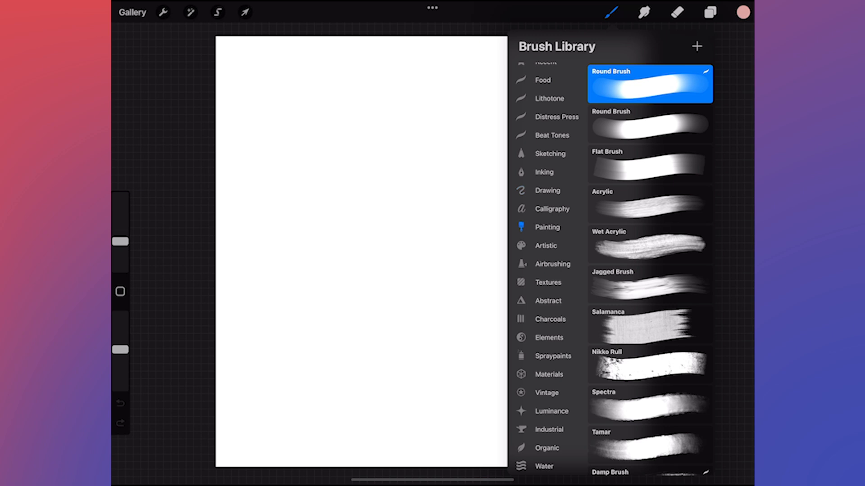
scroll(650, 270, "down", 5)
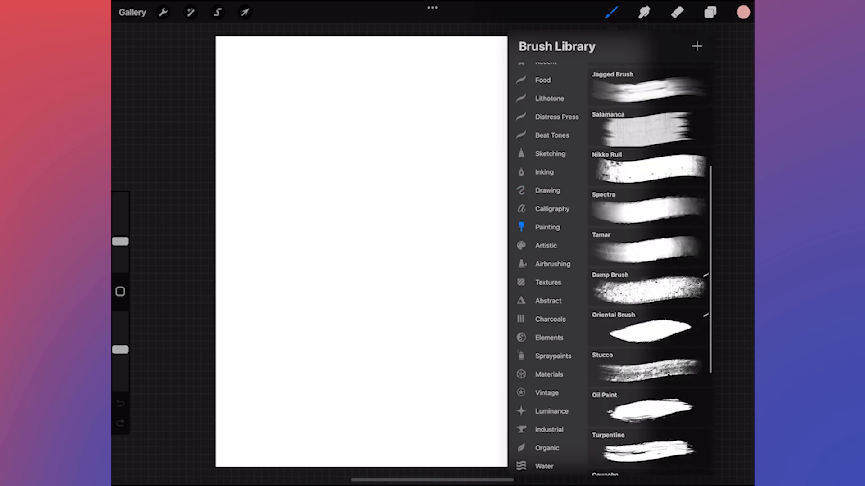
left_click(650, 367)
- Pick a blue-violet color from the harmony wheel and paint a rough filled square in the middle of the canvas
left_click(743, 12)
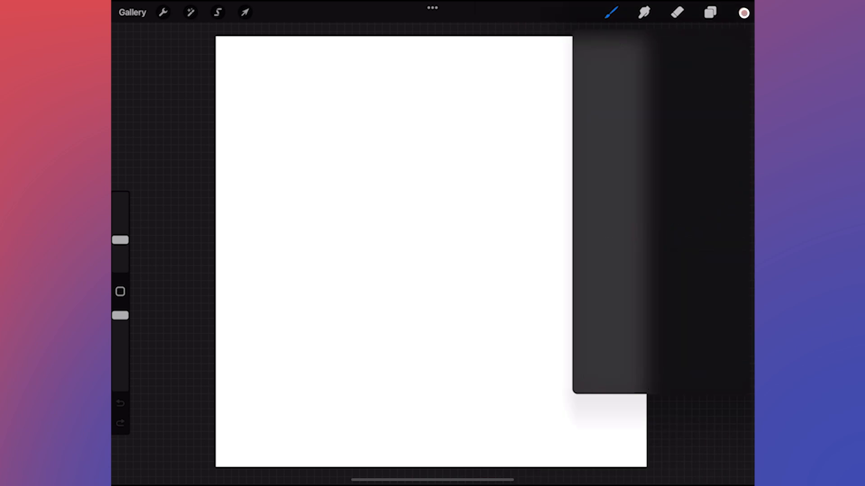
mouse_move(681, 139)
left_mouse_down()
mouse_move(627, 166)
mouse_move(635, 191)
left_mouse_up()
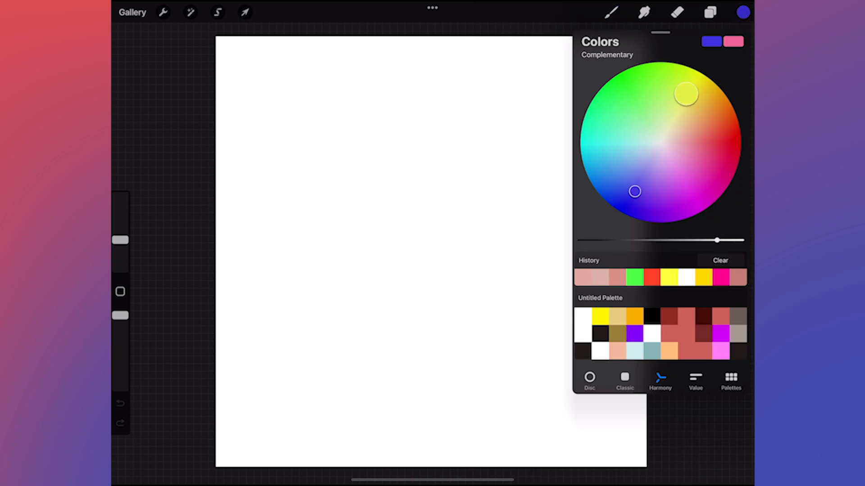
left_click(611, 13)
mouse_move(367, 199)
left_mouse_down()
mouse_move(425, 194)
mouse_move(473, 248)
mouse_move(408, 306)
mouse_move(372, 225)
mouse_move(375, 205)
mouse_move(383, 259)
mouse_move(455, 292)
left_mouse_up()
- Change the color to turquoise and paint textured strokes along the square's top and left edges
left_click(744, 12)
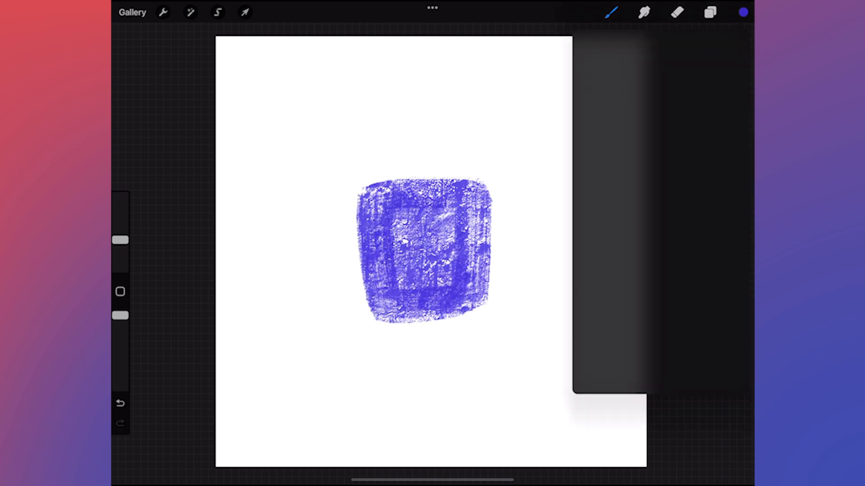
left_click_drag(635, 191, 602, 136)
left_click(744, 12)
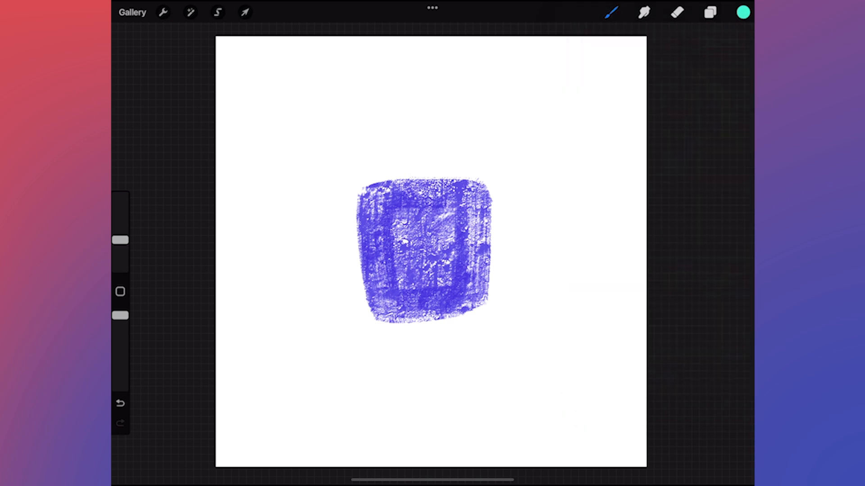
mouse_move(356, 234)
left_mouse_down()
mouse_move(360, 212)
mouse_move(374, 292)
mouse_move(378, 198)
mouse_move(446, 180)
mouse_move(489, 186)
mouse_move(455, 189)
left_mouse_up()
left_click_drag(392, 246, 393, 289)
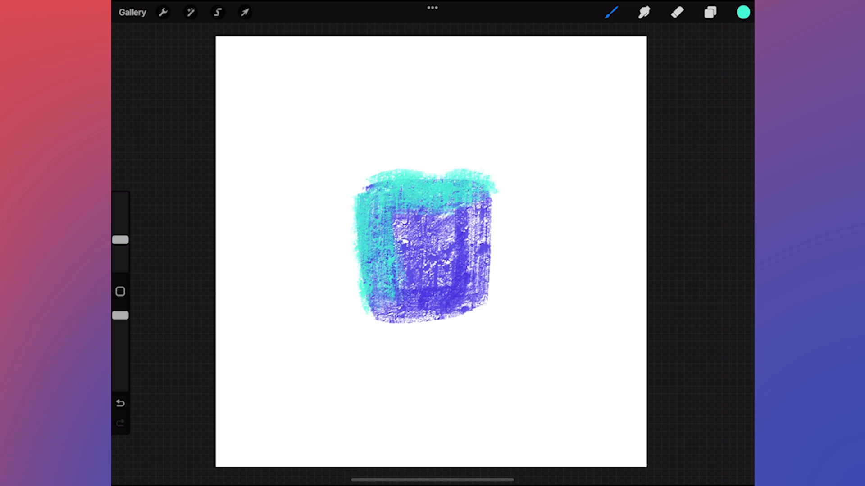
- Change the color to a saturated deep blue and paint textured strokes down the square's right edge and along its bottom
left_click(743, 12)
left_click_drag(630, 214, 633, 215)
left_click(743, 13)
mouse_move(486, 226)
left_mouse_down()
mouse_move(478, 304)
mouse_move(481, 175)
mouse_move(409, 320)
mouse_move(382, 325)
left_mouse_up()
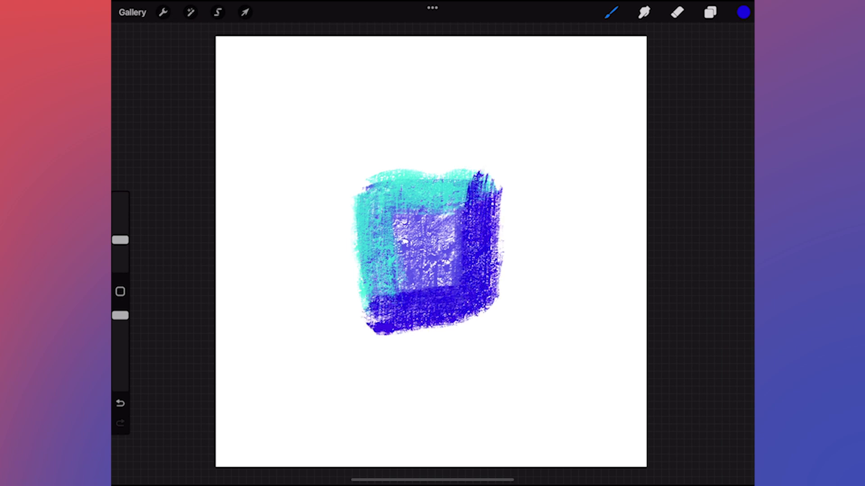
- Smudge three curved diagonal streaks through the painted square from its upper-left side toward the lower right
left_click(644, 13)
left_click_drag(353, 209, 491, 338)
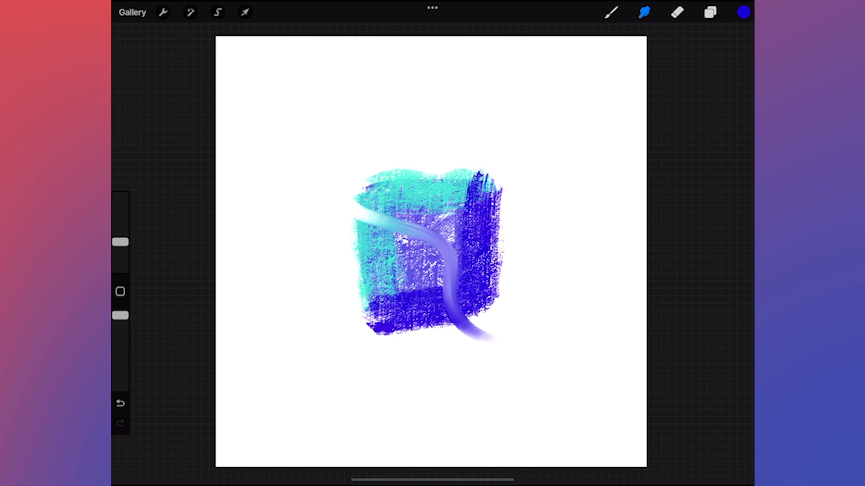
left_click_drag(377, 176, 513, 241)
left_click_drag(360, 281, 442, 342)
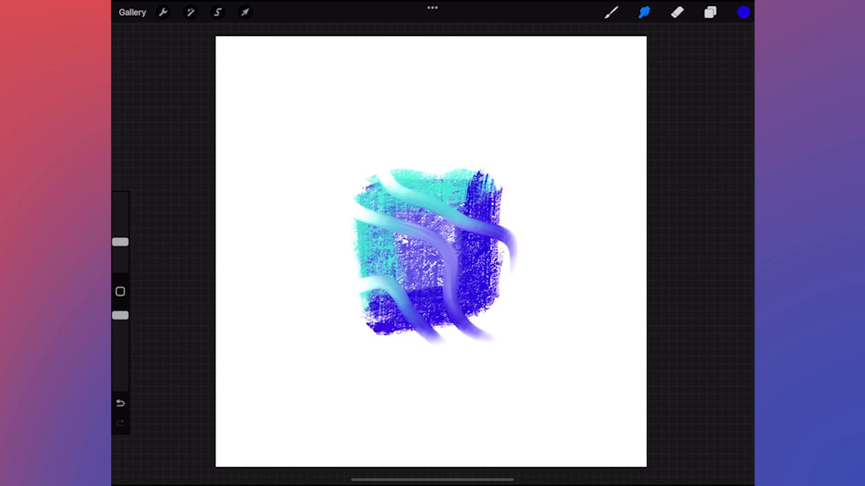
- Choose the Styx brush from the Drawing set, pick black from the palette and paint a short stroke above the square
left_click(611, 12)
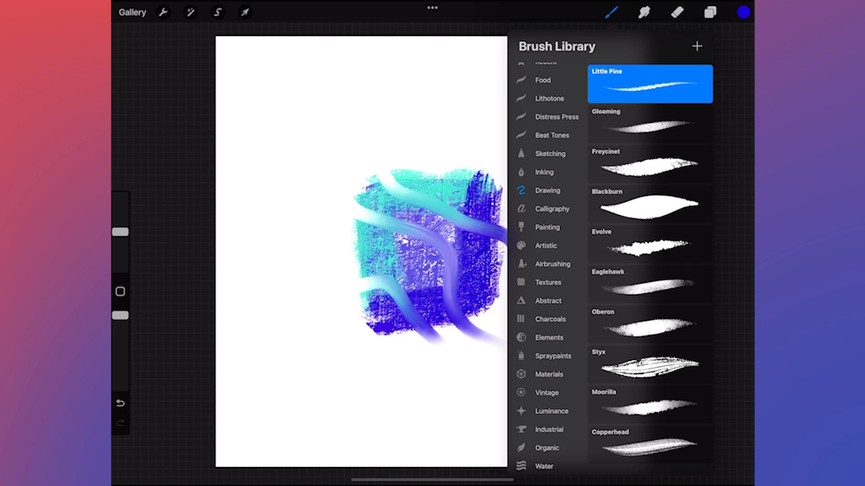
left_click(649, 364)
left_click(743, 12)
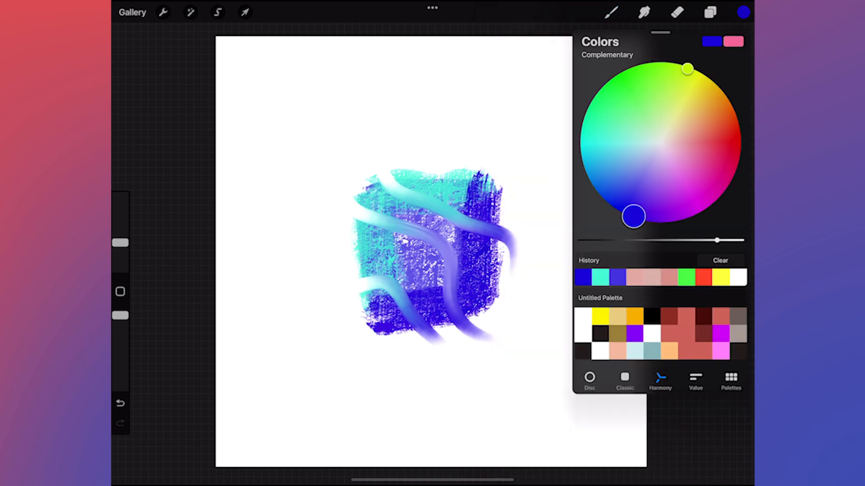
left_click(652, 316)
left_click(744, 12)
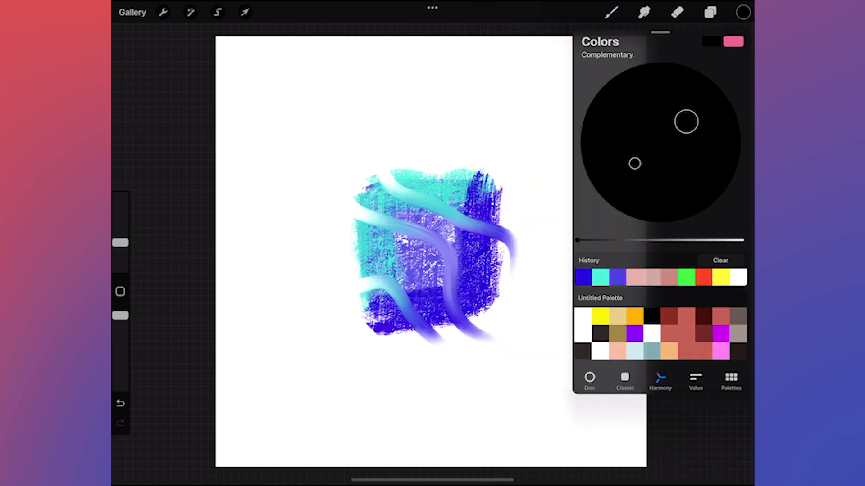
mouse_move(486, 96)
left_mouse_down()
mouse_move(501, 108)
mouse_move(326, 113)
mouse_move(309, 338)
mouse_move(570, 291)
mouse_move(448, 103)
left_mouse_up()
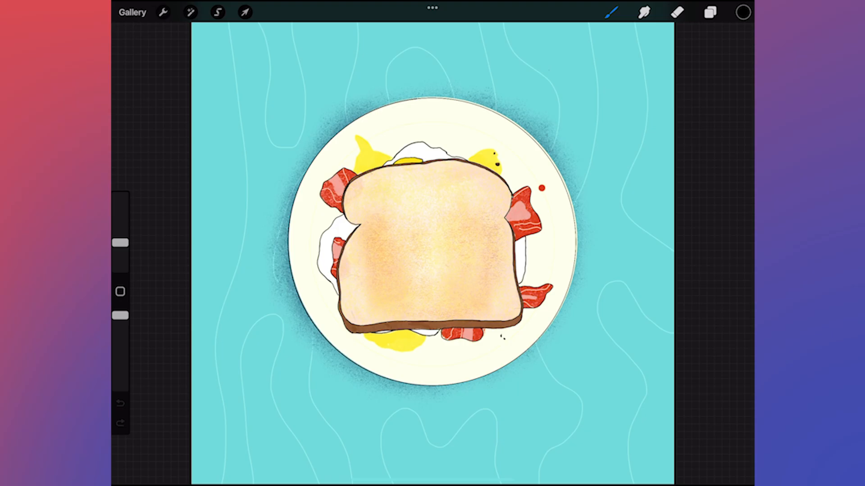
- Inspect the toast group's layers by hiding and showing Layer 41 and Layer 34 in the sandwich artwork
left_click(710, 12)
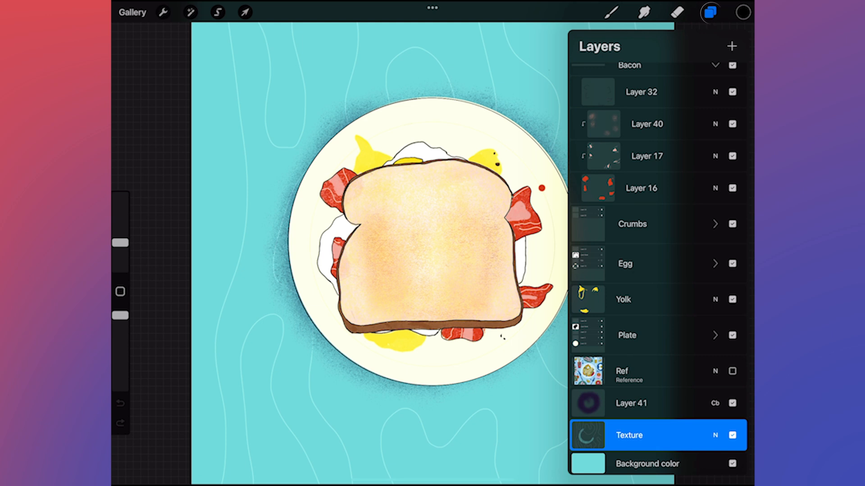
scroll(658, 270, "up", 10)
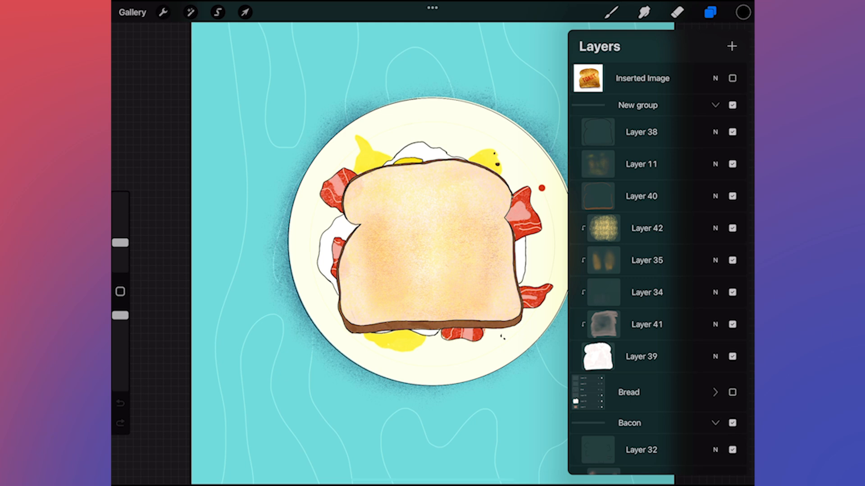
left_click(733, 324)
left_click(733, 325)
left_click(733, 292)
left_click(732, 292)
left_click(711, 12)
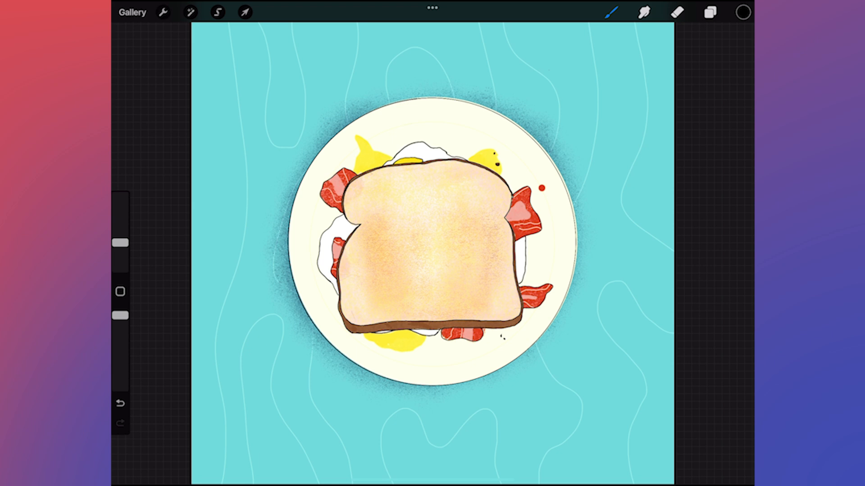
- Select the sandwich artwork in the gallery, export it as a PSD and send it to the iMac Pro
left_click(132, 12)
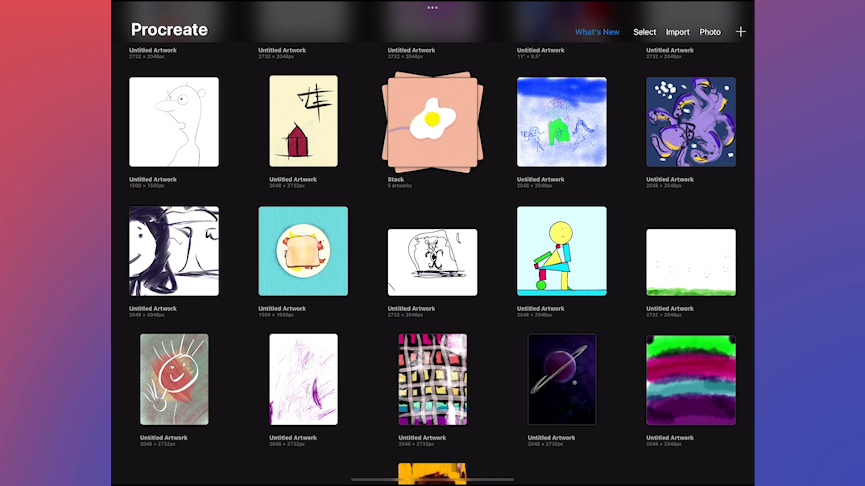
left_click(644, 32)
left_click(303, 251)
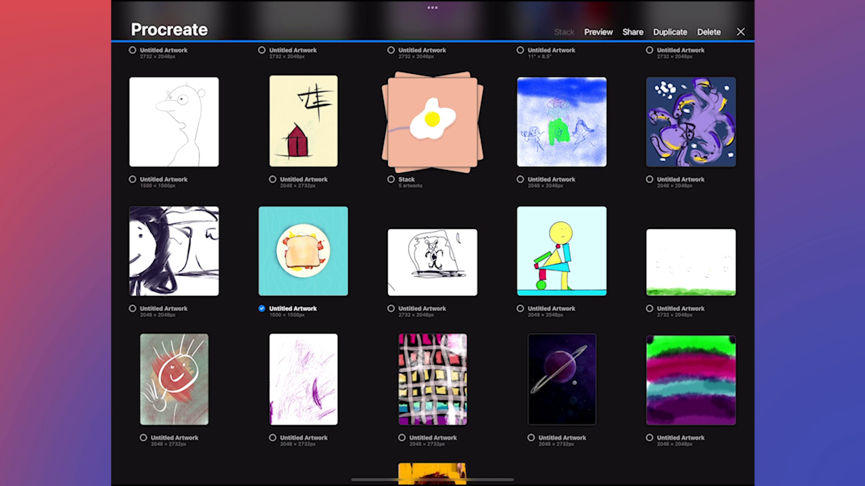
left_click(633, 32)
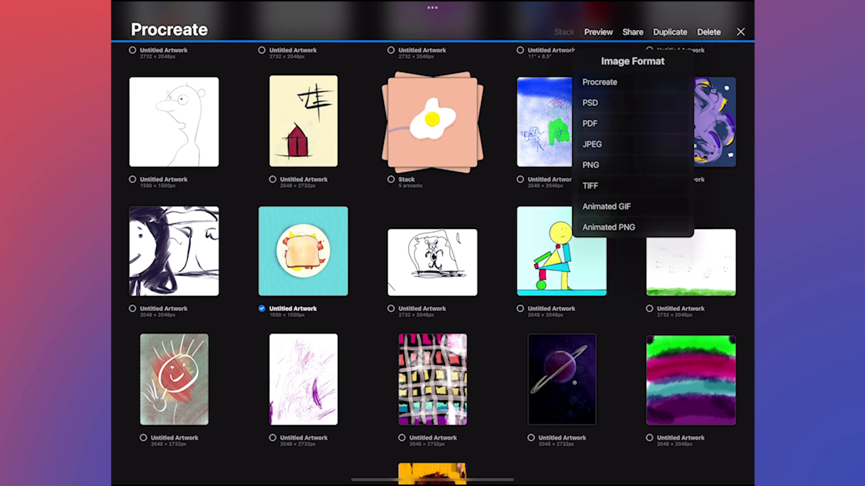
left_click(605, 103)
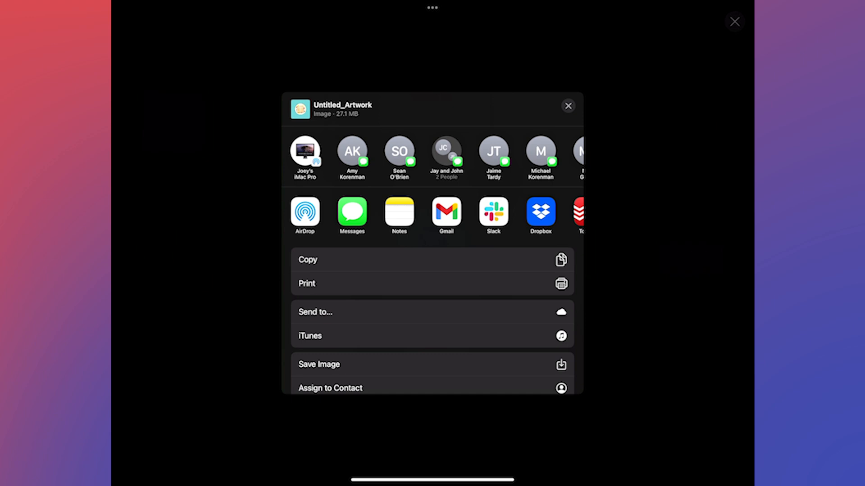
left_click(305, 151)
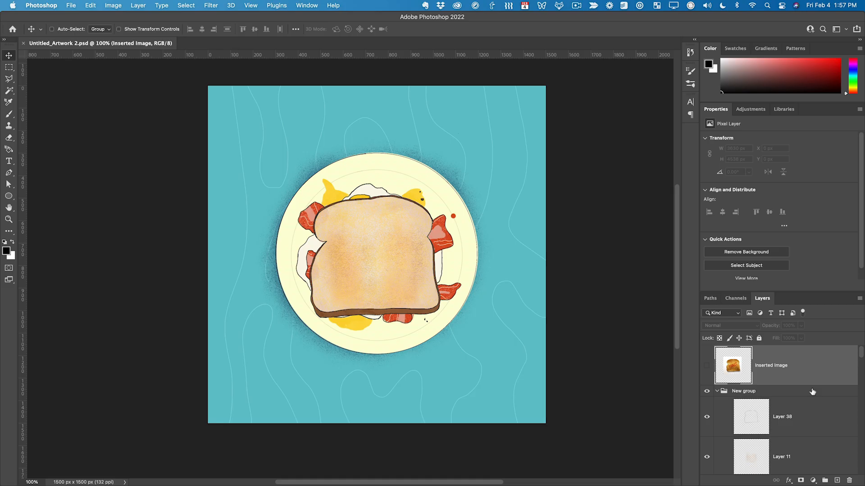
- In Photoshop, examine the layers and groups of the transferred sandwich PSD, from the toast down to the Yolk layer
scroll(811, 395, "down", 5)
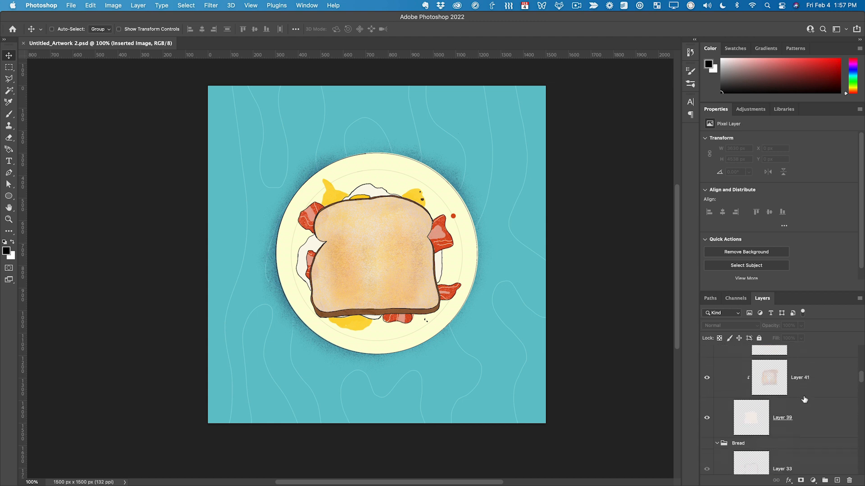
scroll(804, 399, "down", 5)
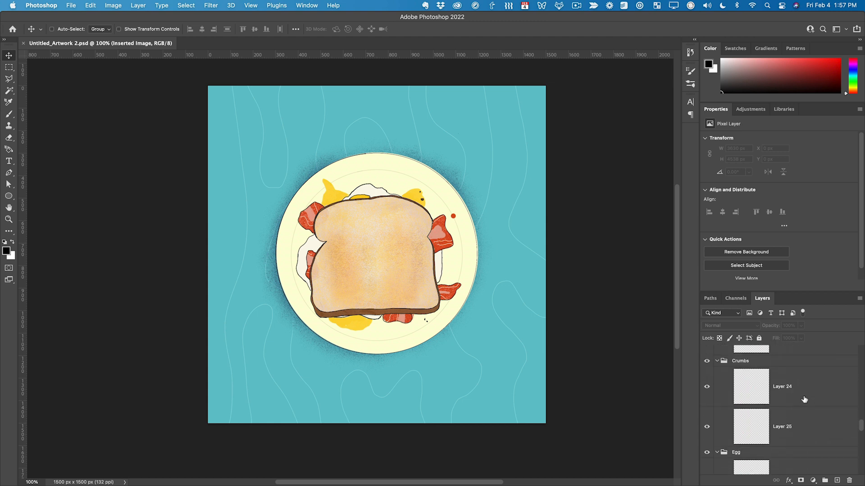
scroll(805, 399, "up", 10)
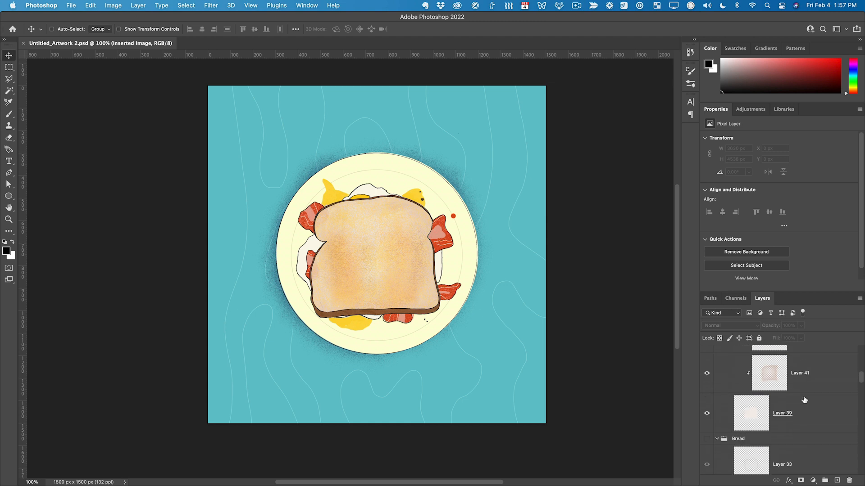
scroll(775, 405, "down", 4)
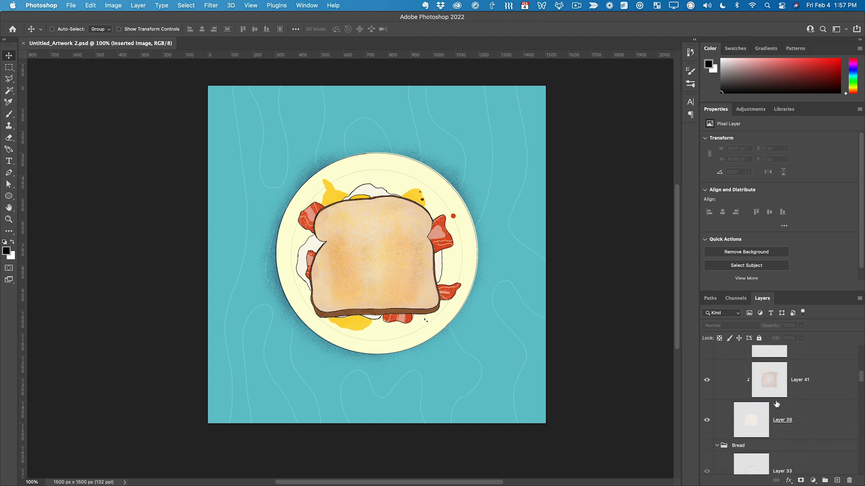
scroll(775, 405, "down", 5)
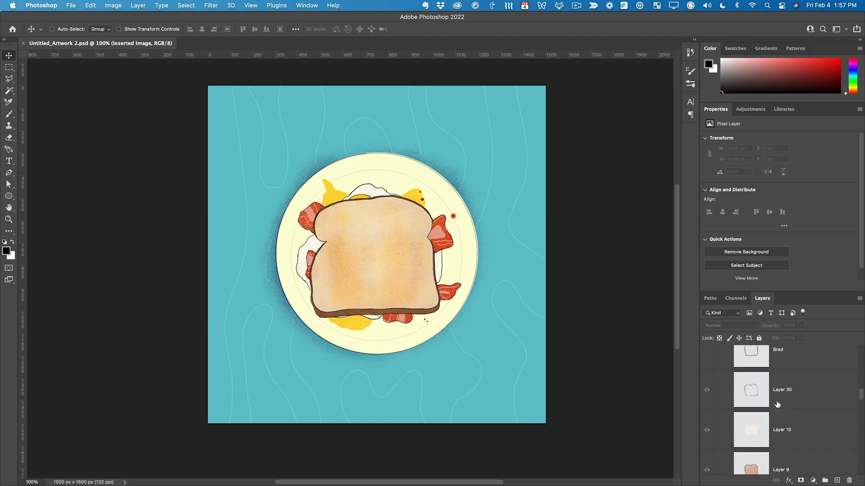
scroll(777, 404, "down", 5)
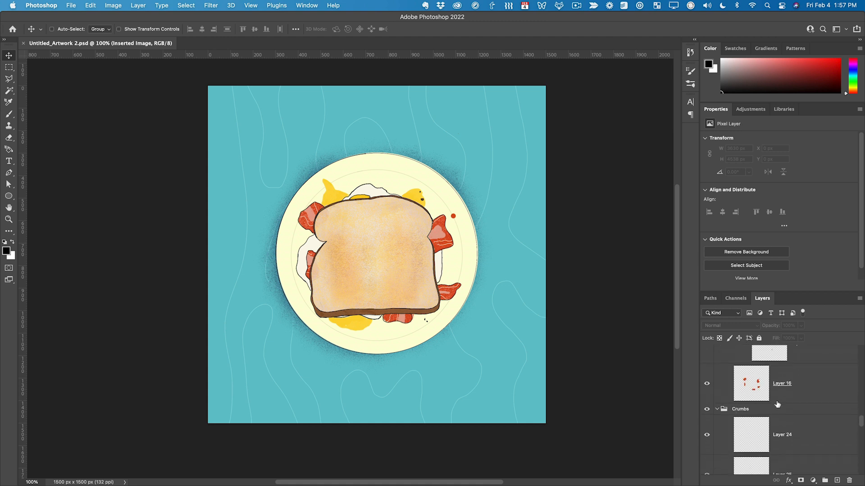
scroll(777, 404, "down", 3)
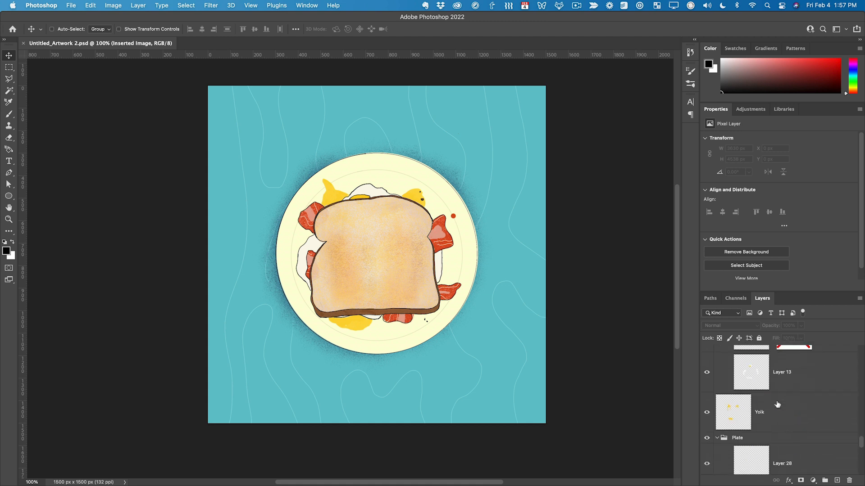
- Check the Yolk layer by hiding and showing it, and shift its color slightly with a Hue/Saturation adjustment
left_click(706, 409)
left_click(706, 412)
left_click(736, 413)
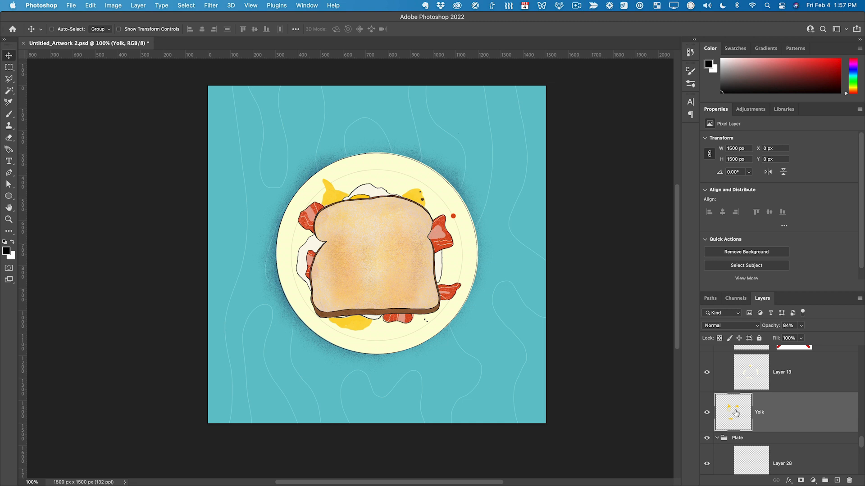
key("super+u")
left_click_drag(430, 113, 611, 143)
left_click_drag(581, 207, 584, 208)
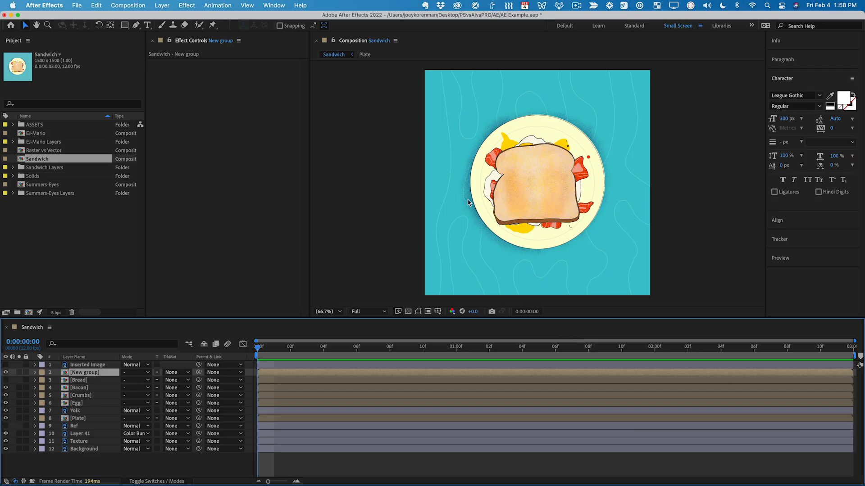
- In After Effects, select the Bread layer in the Sandwich composition and nudge it slightly downward
left_click(100, 381)
mouse_move(545, 203)
left_mouse_down()
mouse_move(502, 250)
mouse_move(551, 198)
mouse_move(549, 215)
left_mouse_up()
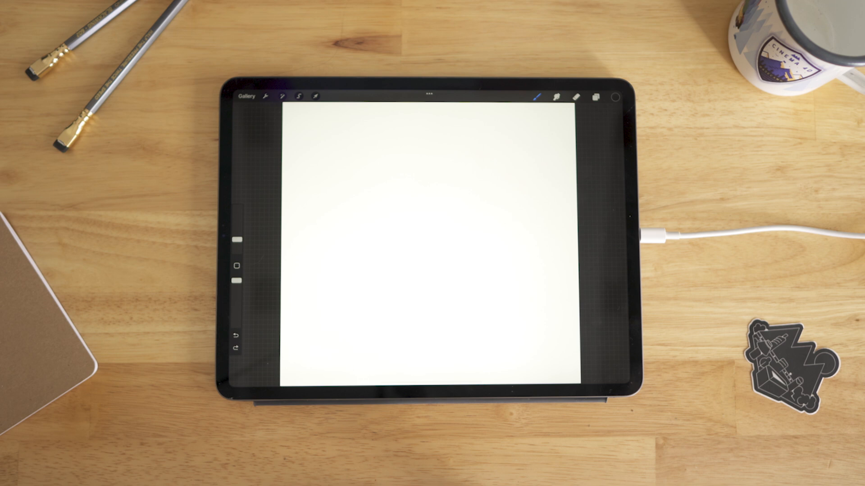
- In Procreate, paint a textured black squiggle rising diagonally across the blank canvas and copy it
mouse_move(304, 324)
left_mouse_down()
mouse_move(326, 293)
mouse_move(372, 311)
mouse_move(400, 245)
mouse_move(463, 223)
mouse_move(491, 164)
mouse_move(558, 137)
left_mouse_up()
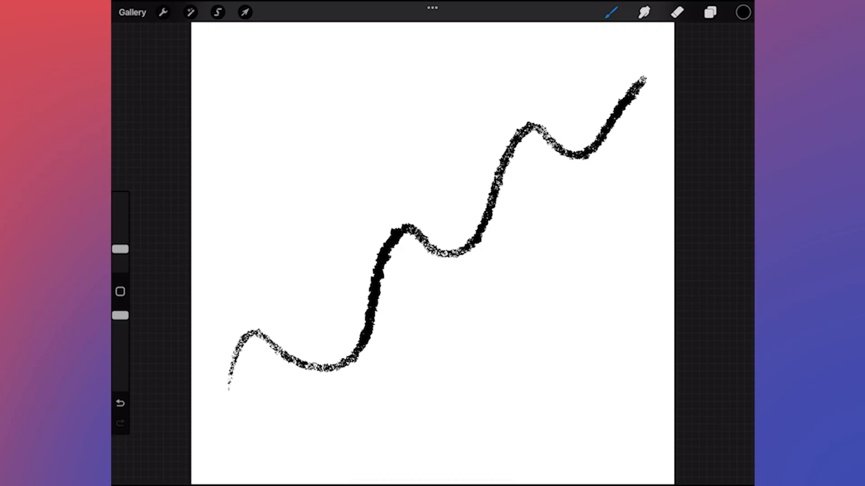
left_click(163, 12)
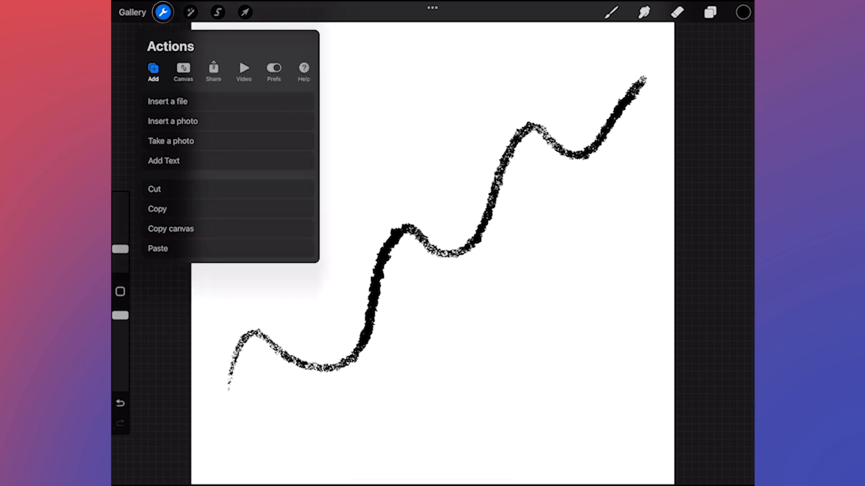
left_click(180, 209)
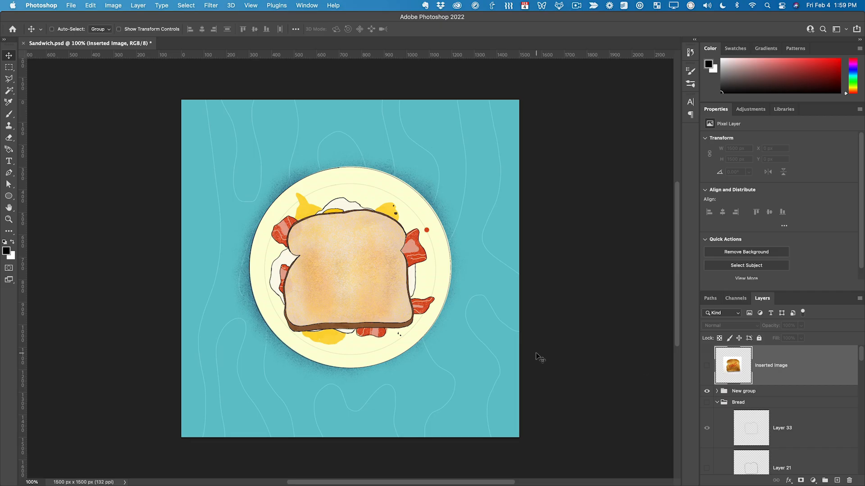
- In Photoshop, paste the squiggle into Sandwich.psd and move it up and to the left so it crosses the toast
key("super+v")
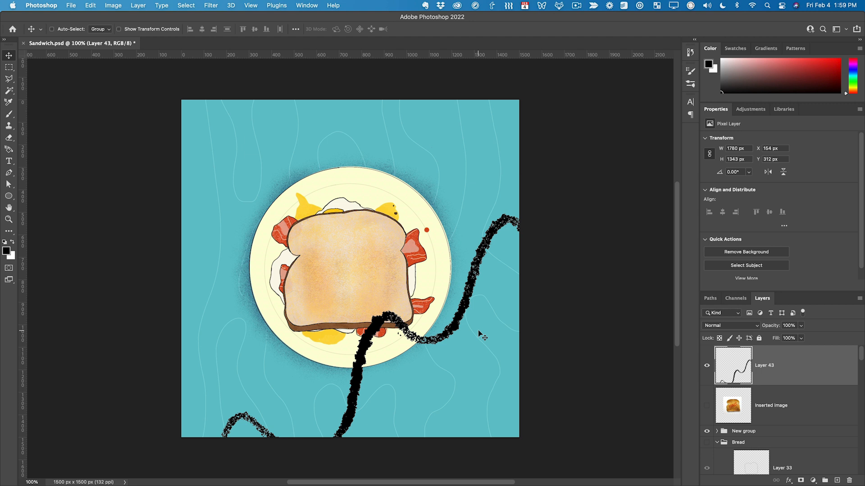
mouse_move(460, 315)
left_mouse_down()
mouse_move(411, 261)
mouse_move(359, 258)
mouse_move(364, 272)
mouse_move(455, 237)
left_mouse_up()
mouse_move(313, 329)
left_mouse_down()
mouse_move(265, 346)
mouse_move(265, 358)
mouse_move(276, 340)
left_mouse_up()
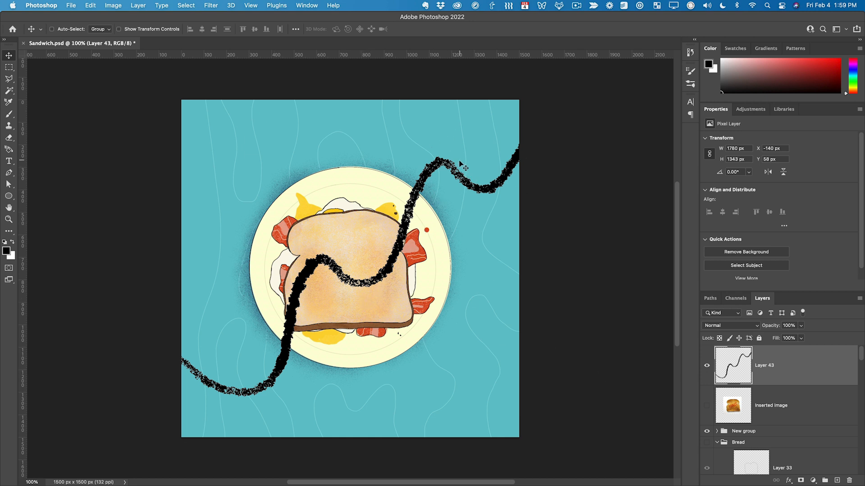
- Rename the pasted stroke's layer to Squiggle
double_click(764, 365)
type("Squiggle")
key("Return")
- Convert the Squiggle layer to a Smart Object and scale it down to about 1648 × 1243 px
right_click(805, 371)
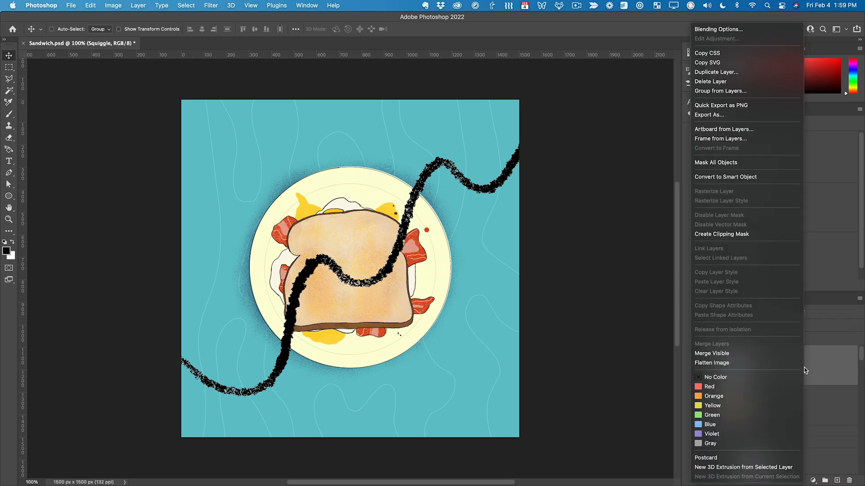
left_click(744, 183)
key("super+t")
- Collapse the Crumbs group and move the Squiggle layer behind the toast, between the Crumbs and Egg groups
scroll(737, 446, "up", 3)
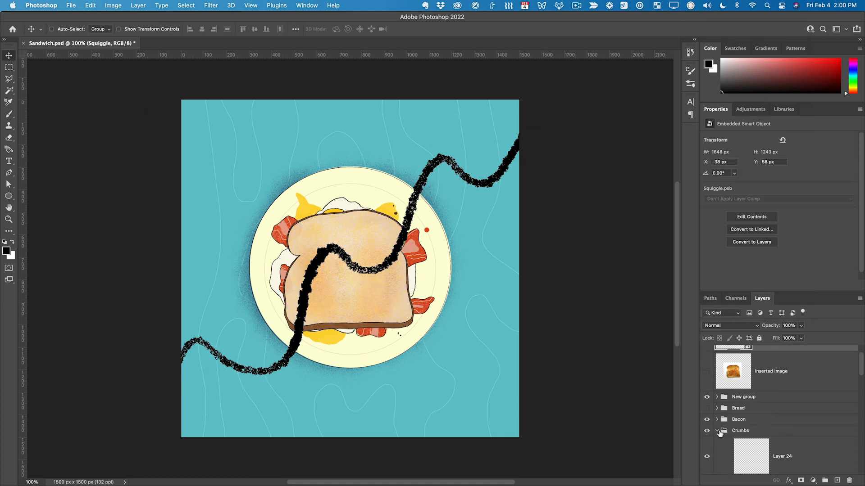
left_click(717, 431)
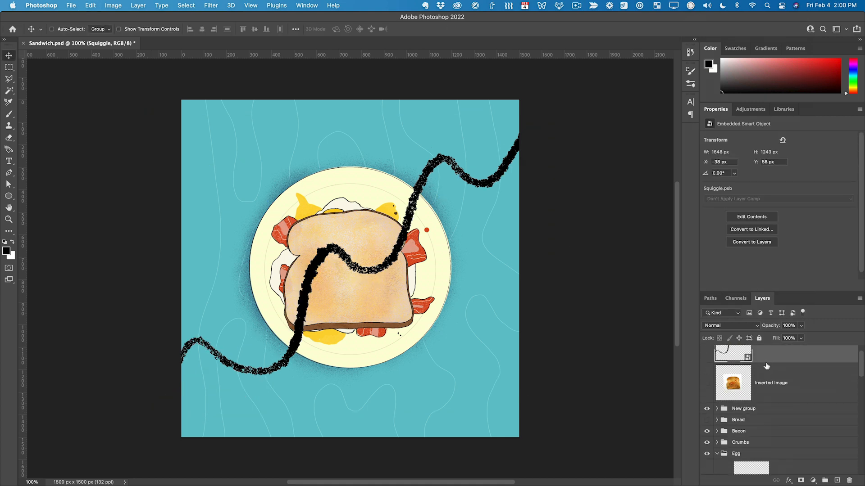
scroll(761, 368, "up", 2)
left_click_drag(772, 367, 778, 475)
scroll(773, 401, "down", 1)
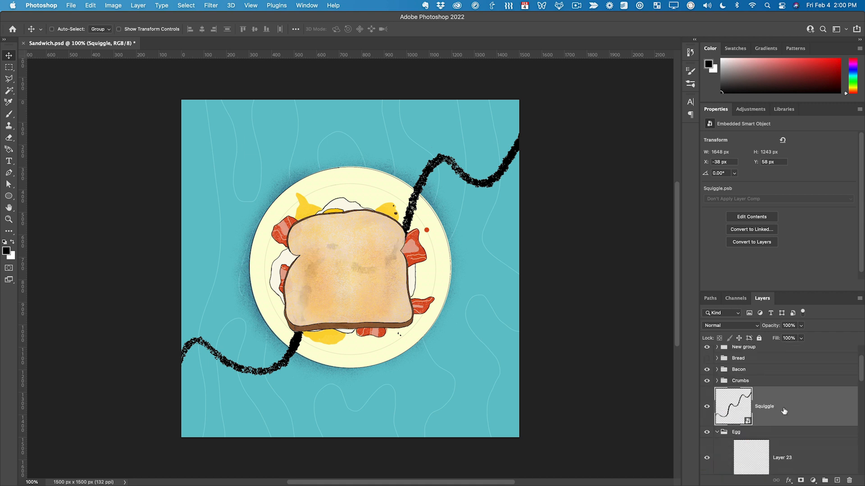
- Create a new empty layer above Squiggle and clip it to the Squiggle layer
key("super+shift+n")
key("Return")
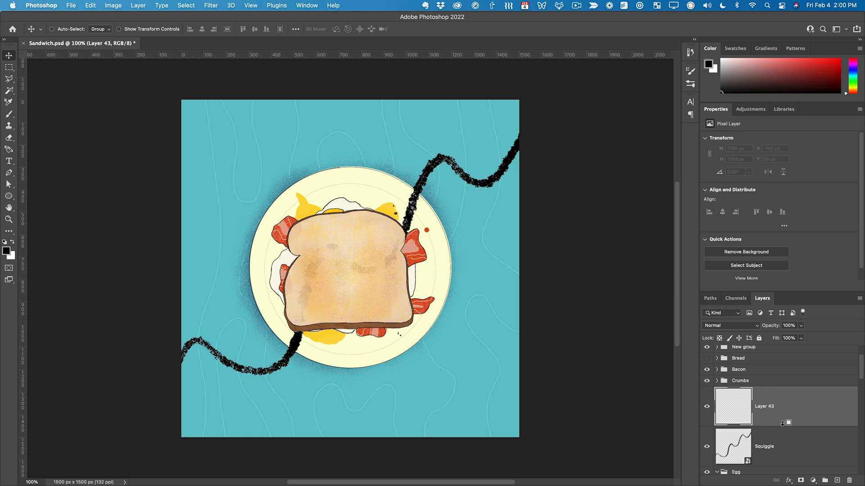
left_click(786, 425, "alt")
- Sample the teal background, lighten it to a pale cyan and fill the clipped layer with it
key("i")
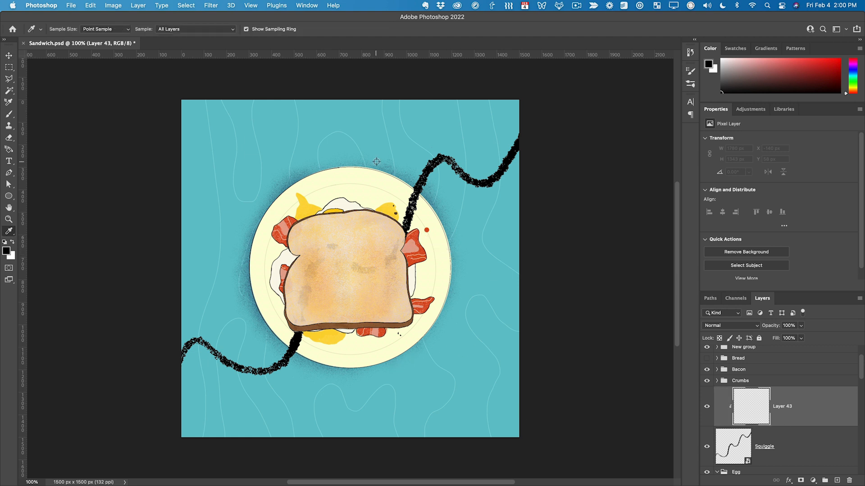
left_click(368, 127)
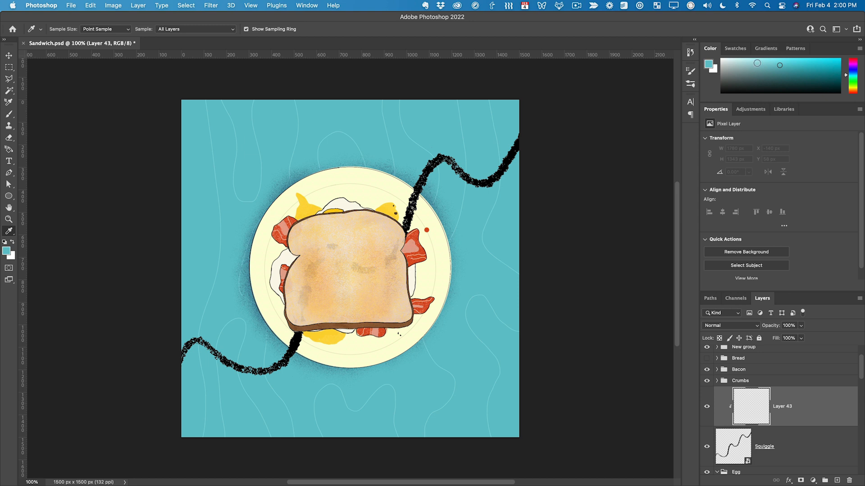
left_click_drag(774, 64, 763, 58)
key("alt+BackSpace")
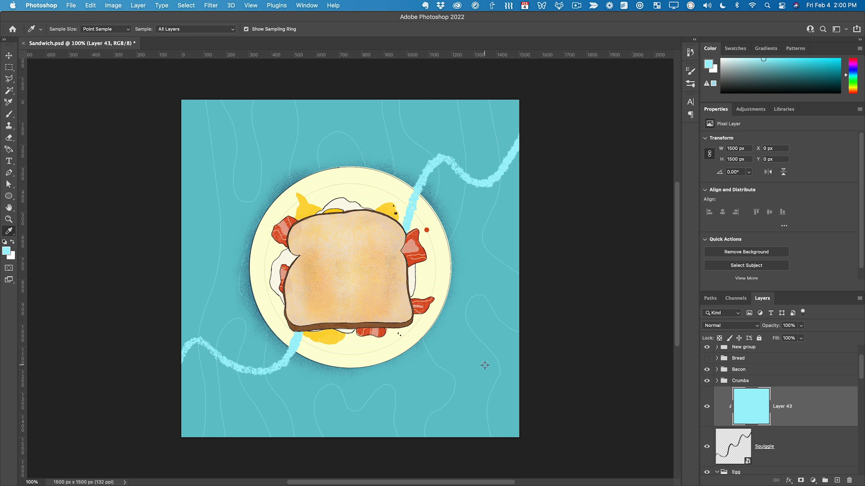
- Merge the cyan layer into Squiggle and place two copies across the canvas's upper-left and lower-right corners
key("super+e")
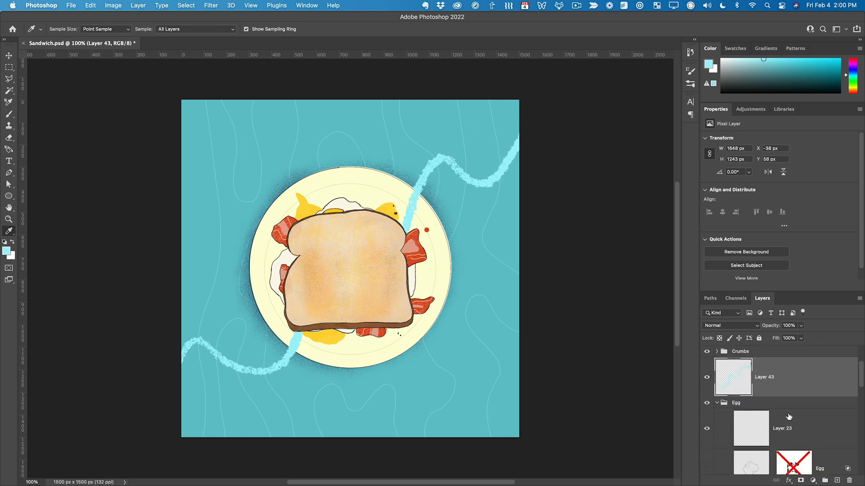
key("v")
mouse_move(378, 271)
left_mouse_down()
mouse_move(252, 166)
mouse_move(446, 411)
mouse_move(487, 414)
left_mouse_up()
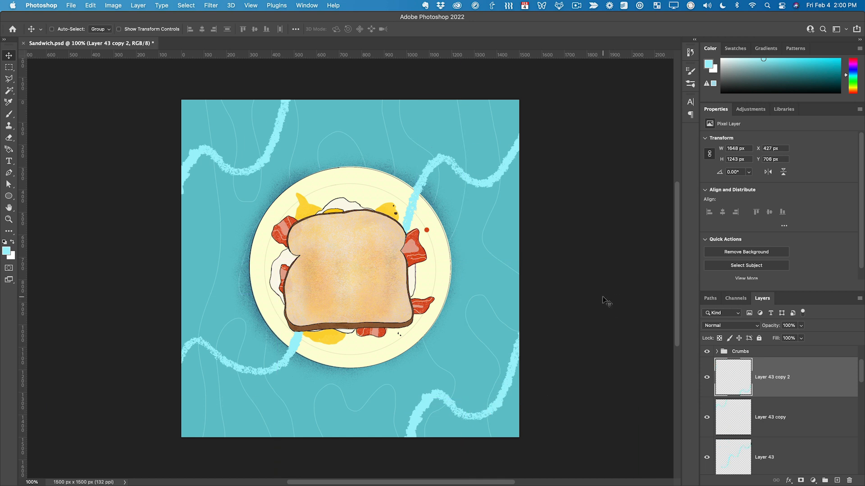